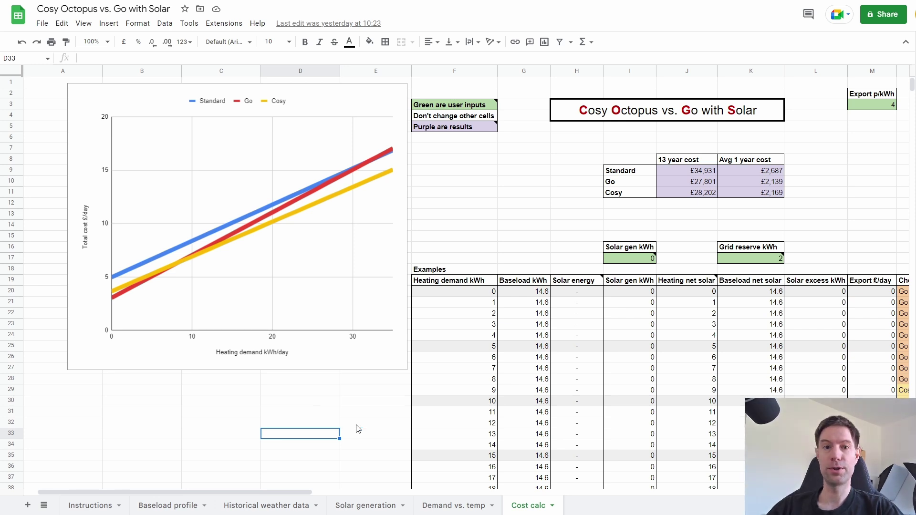
On the Solar generation sheet, review the solar charts and set the scale factor to 1.3
left_click(364, 507)
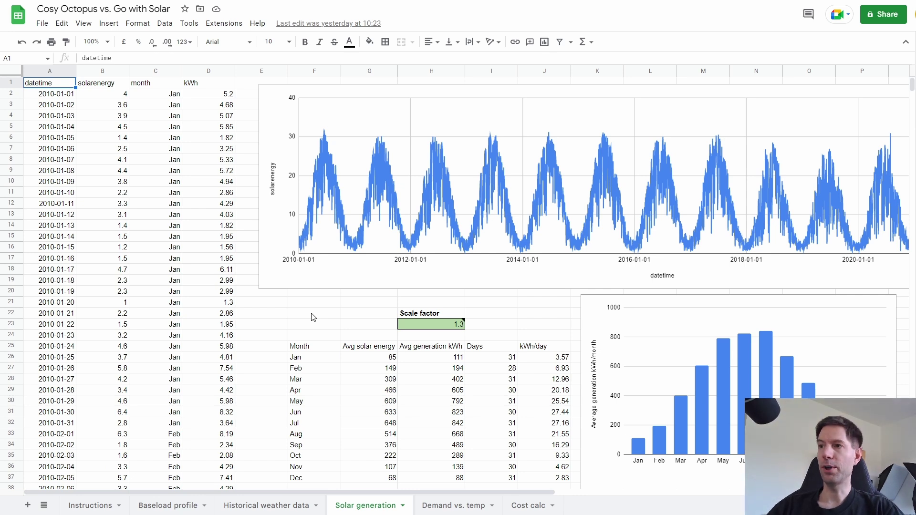
left_click(104, 97)
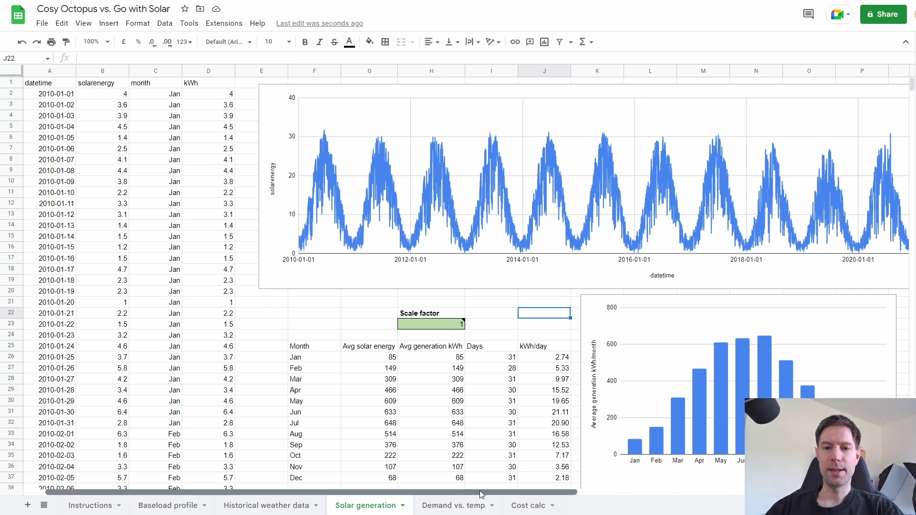
left_click_drag(480, 491, 614, 492)
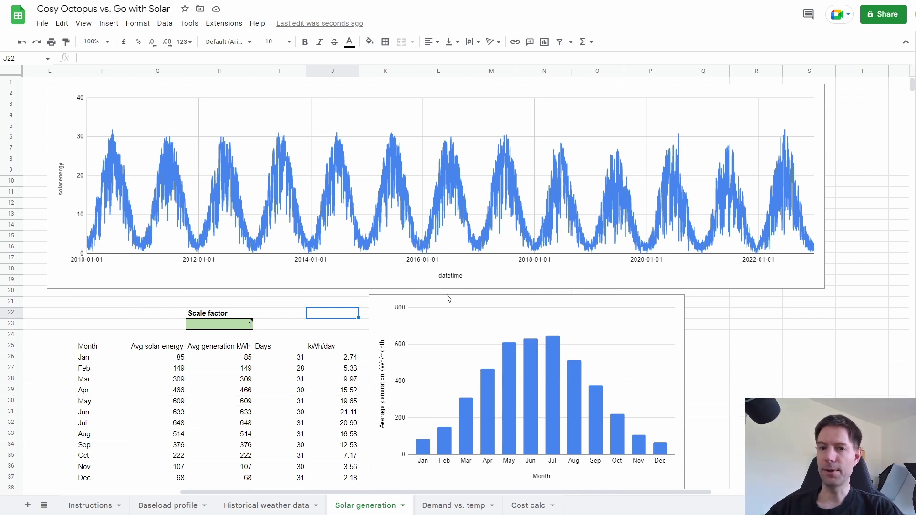
left_click(241, 325)
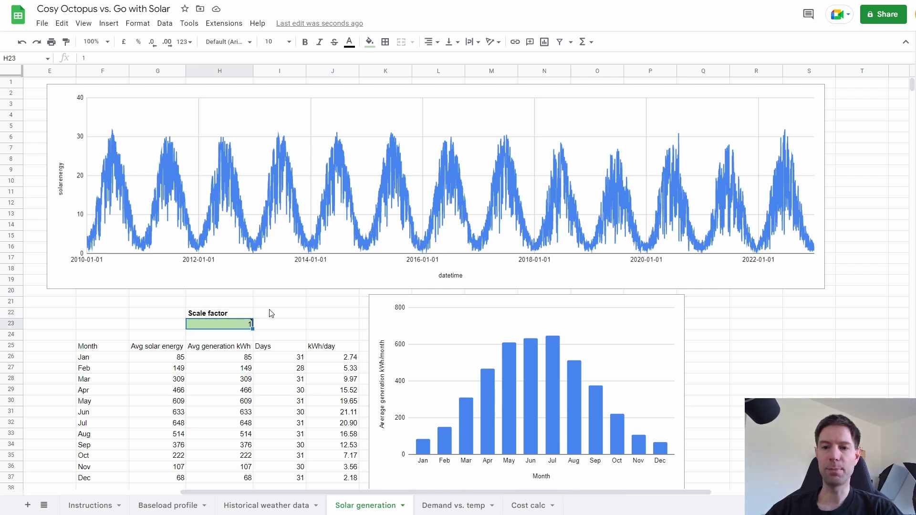
type("1.3")
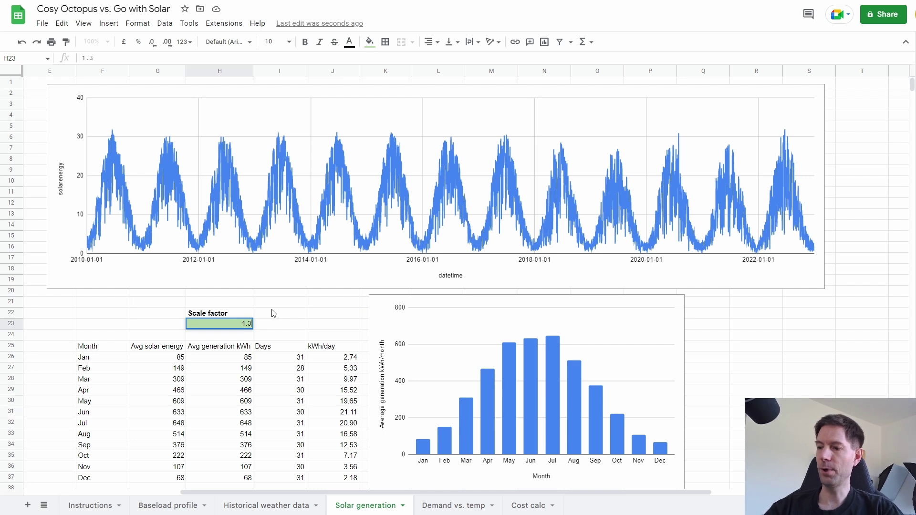
key("Return")
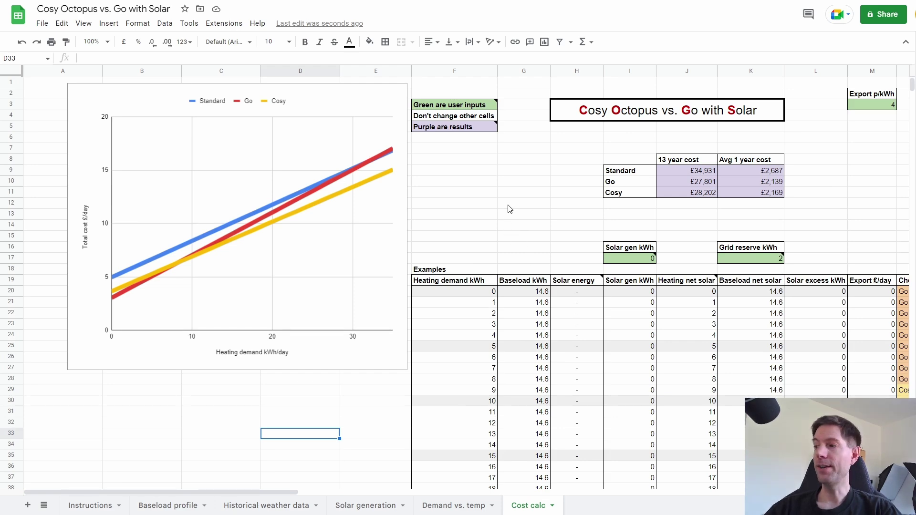
On the Cost calc sheet, examine the Solar energy column and its lookup formulas in the historical data
scroll(507, 406, "down", 10)
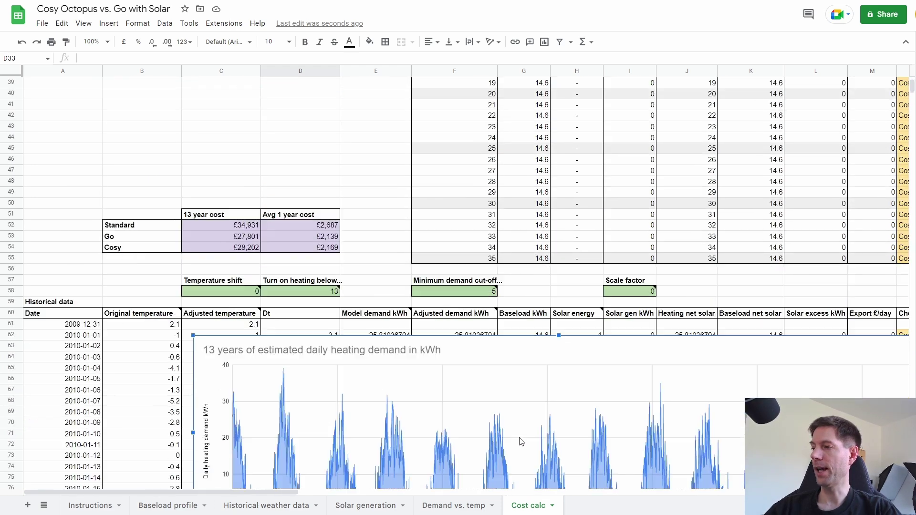
left_click(576, 316)
scroll(578, 311, "down", 3)
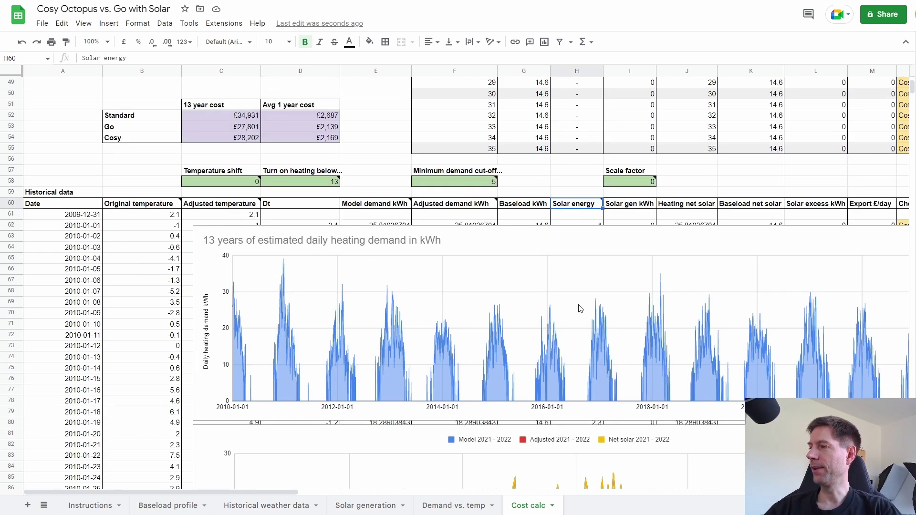
scroll(579, 295, "up", 1)
scroll(578, 291, "down", 10)
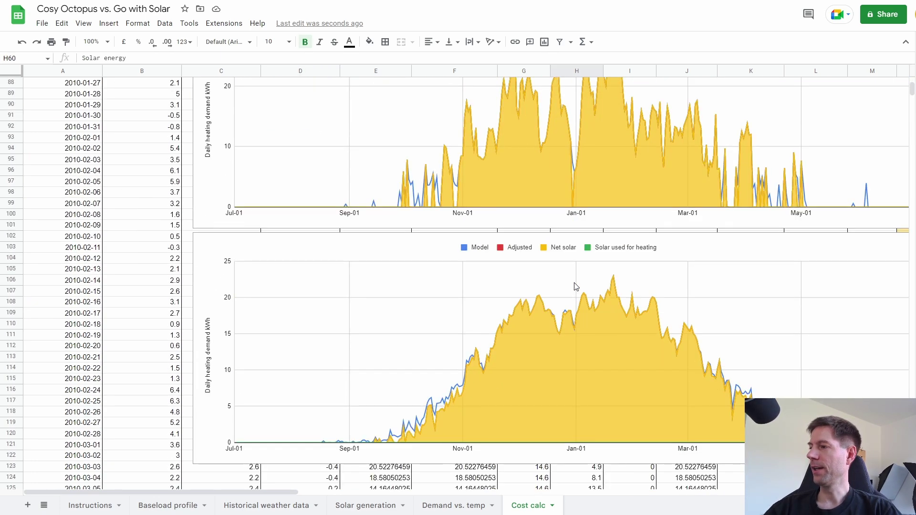
scroll(576, 286, "down", 6)
left_click_drag(576, 324, 581, 472)
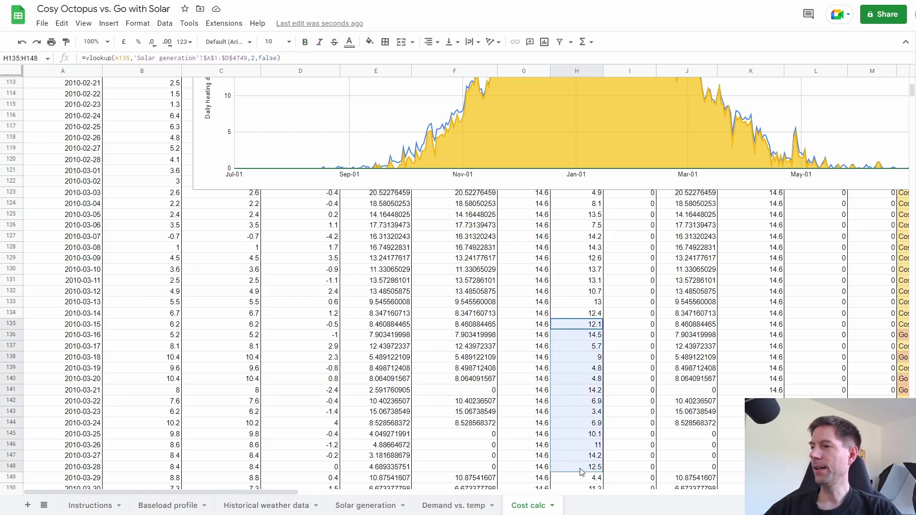
scroll(72, 329, "up", 8)
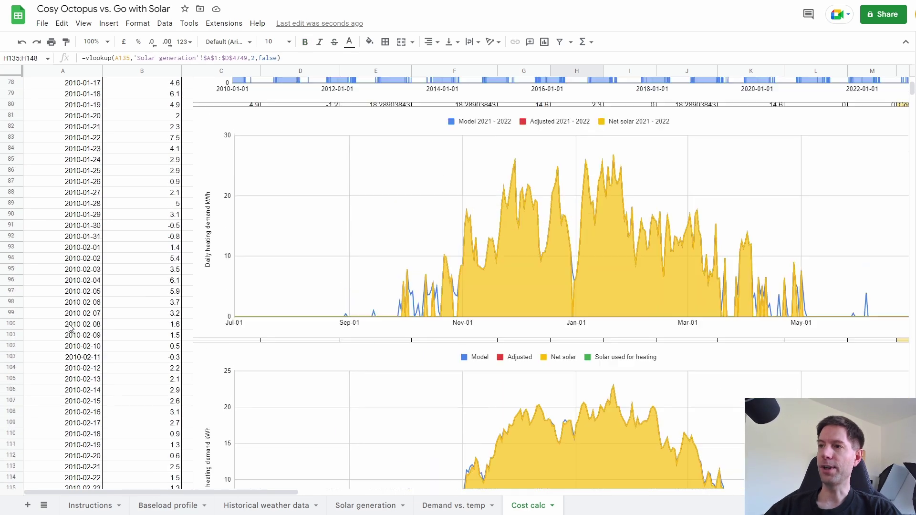
scroll(69, 328, "up", 5)
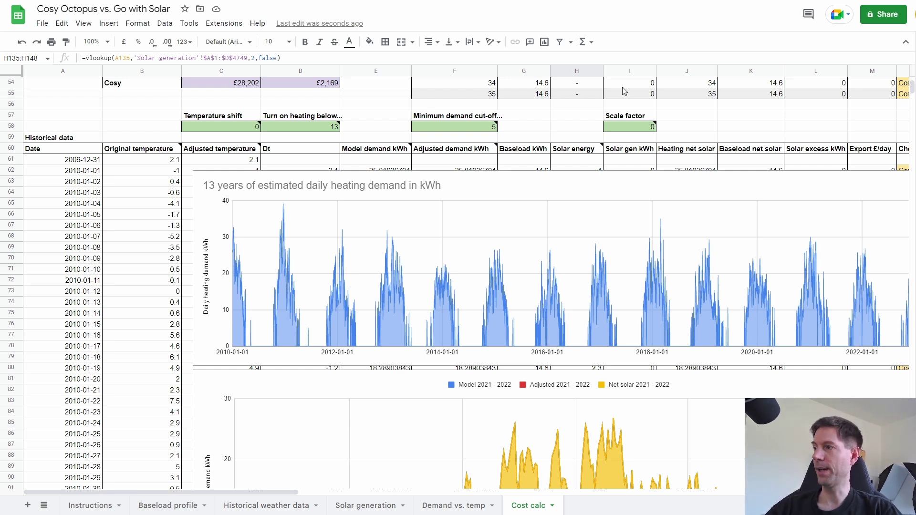
Read the note on the historical data's scale factor and compare the Solar energy and Solar gen kWh columns
left_click(631, 127)
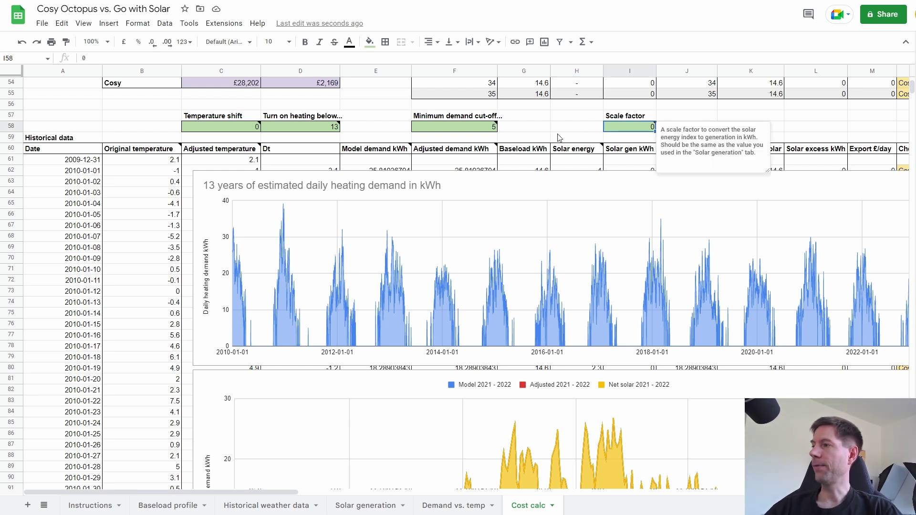
left_click(574, 128)
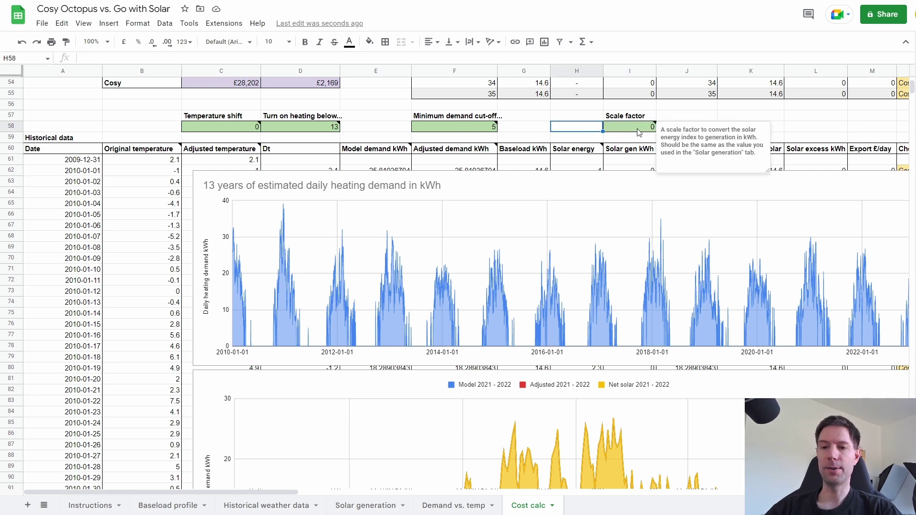
left_click(639, 131)
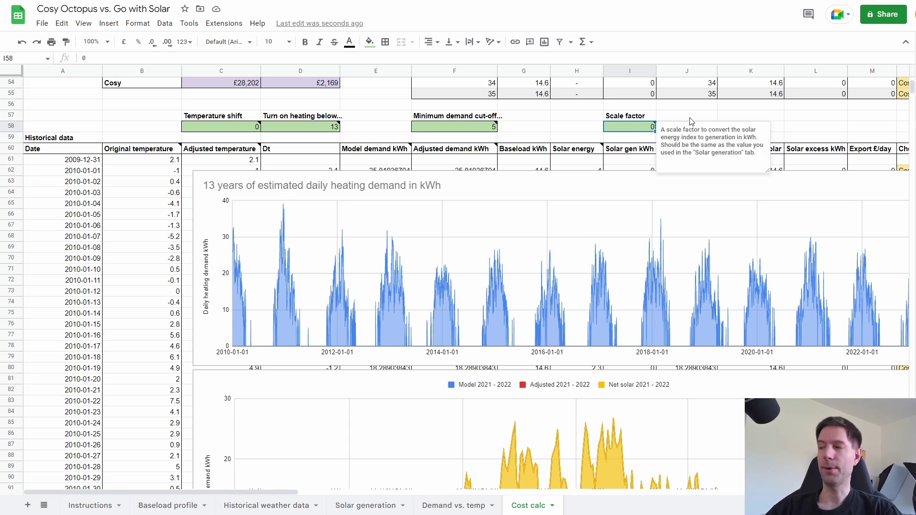
scroll(625, 159, "down", 13)
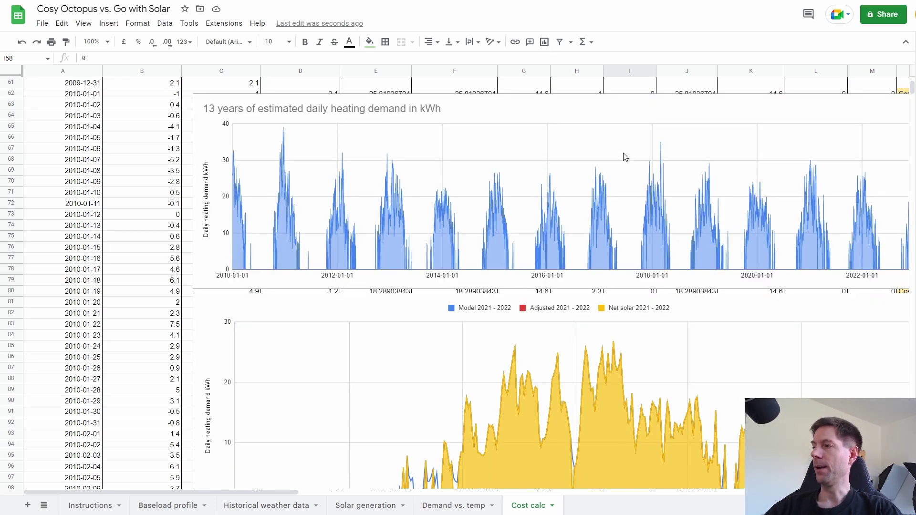
left_click(638, 292)
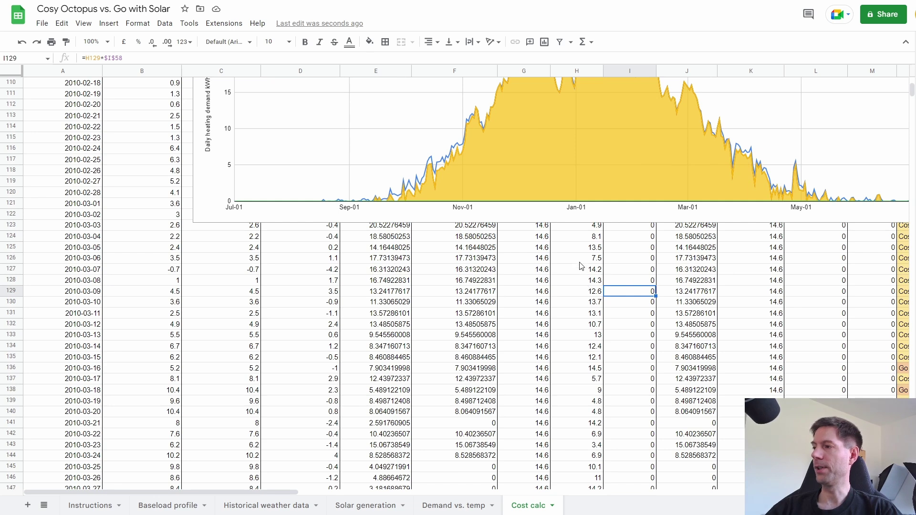
left_click_drag(579, 258, 576, 448)
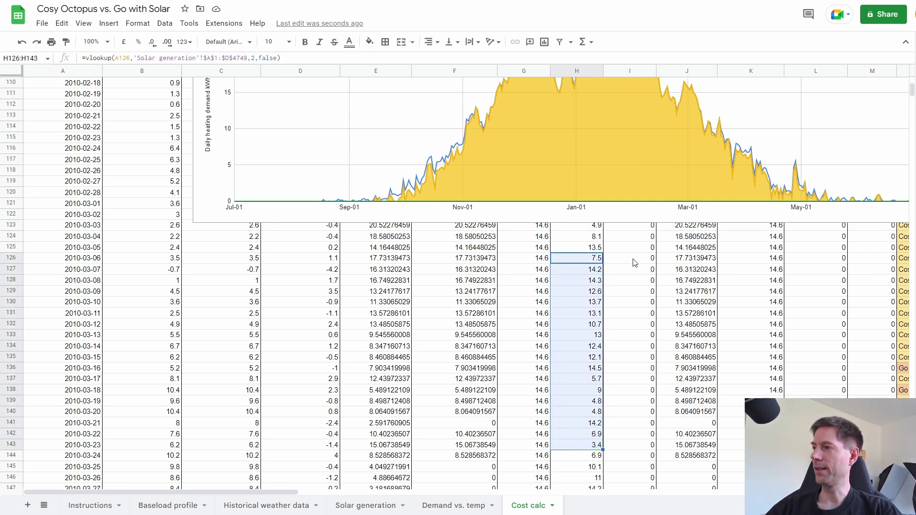
left_click_drag(637, 249, 631, 446)
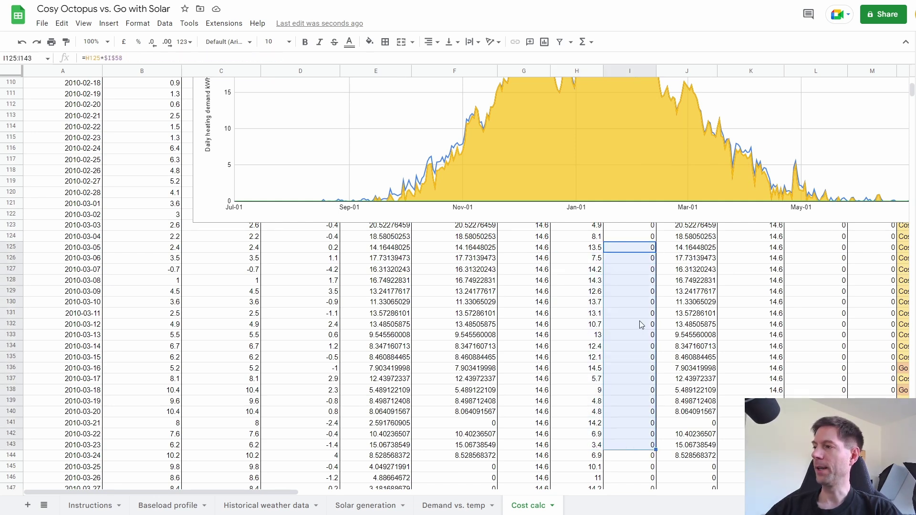
scroll(638, 320, "up", 15)
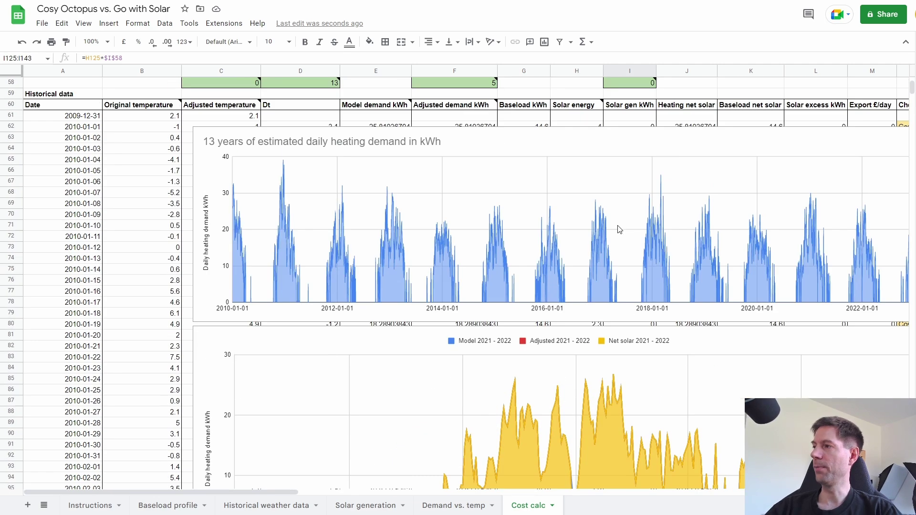
Set the historical data's scale factor to 1.3 and inspect the Solar gen kWh column
left_click(630, 208)
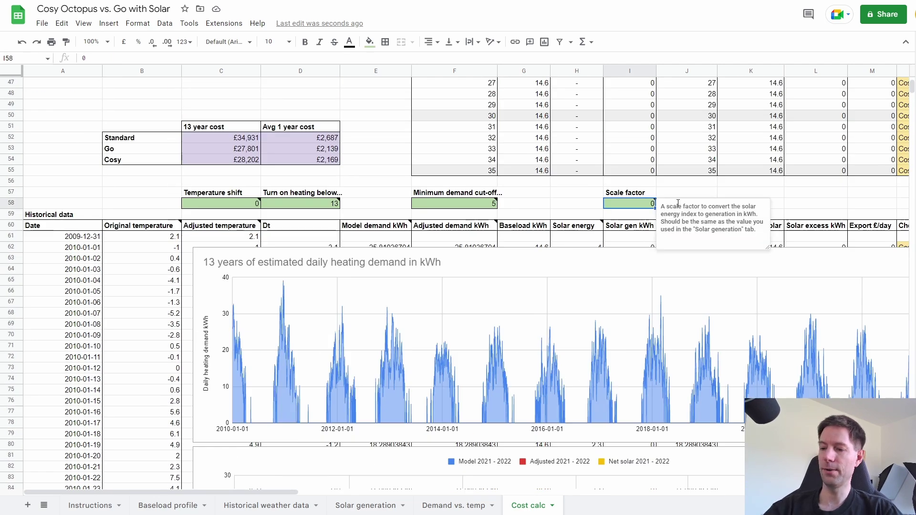
type("1.3")
key("Return")
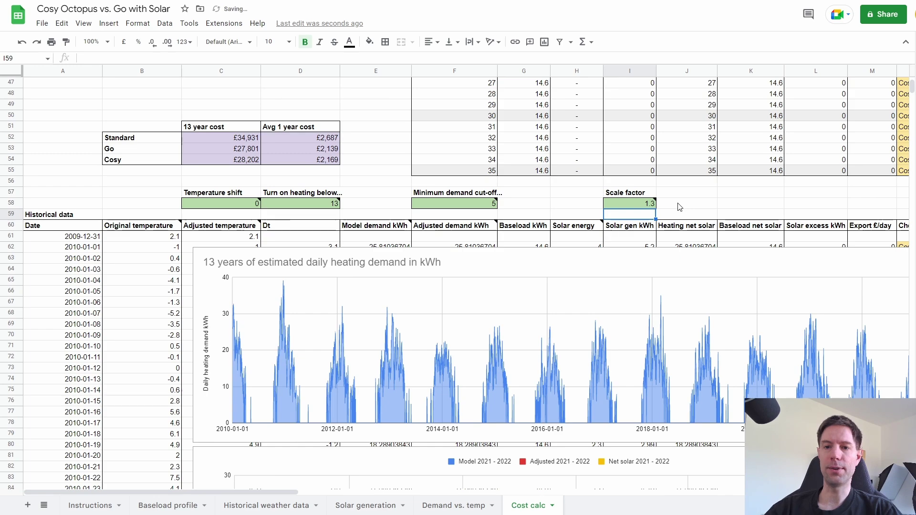
scroll(680, 207, "down", 10)
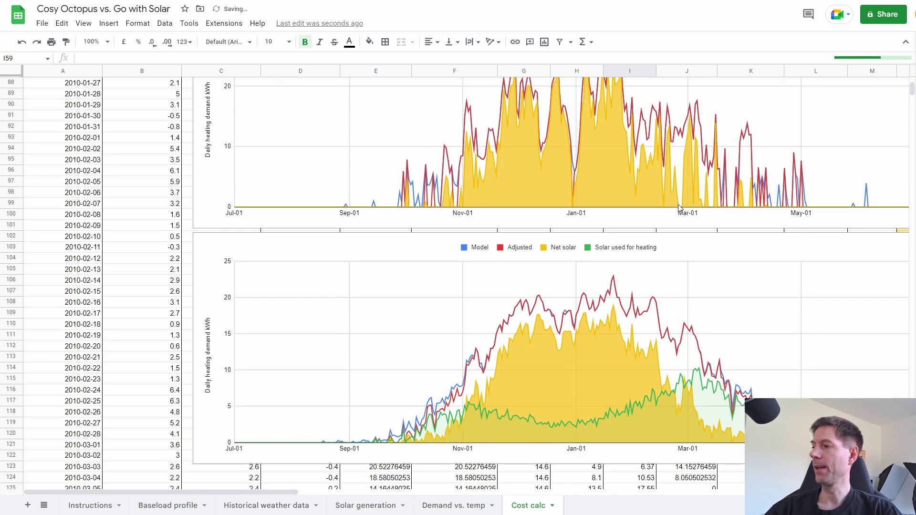
scroll(680, 206, "down", 5)
left_click_drag(635, 335, 633, 456)
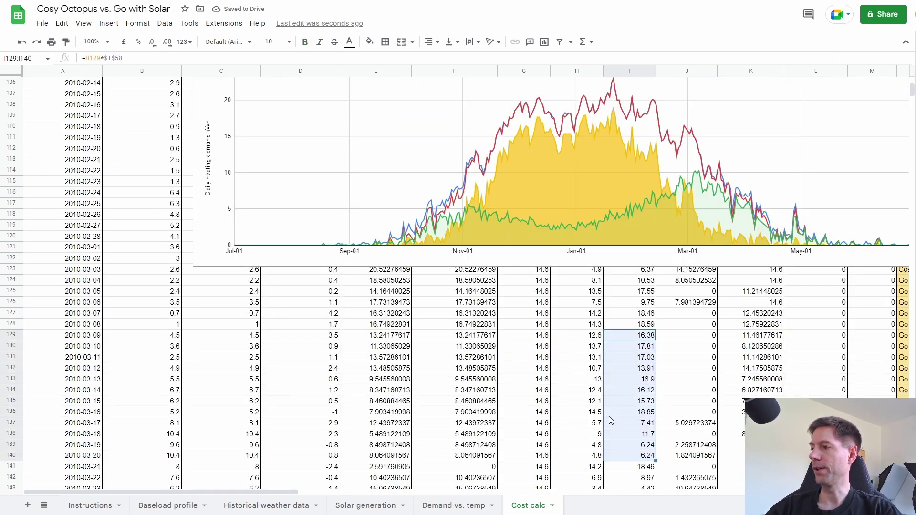
Set the historical data's scale factor back to 0
scroll(611, 420, "up", 14)
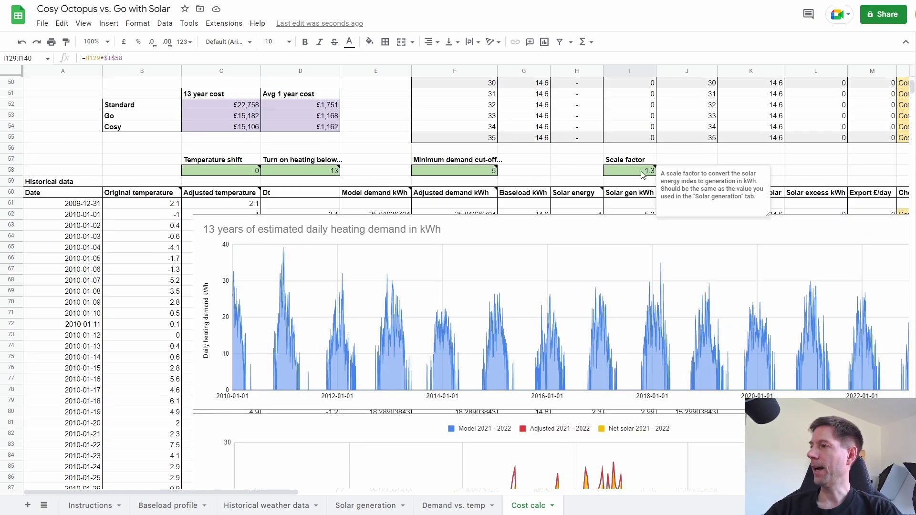
left_click(642, 171)
type("0")
key("Return")
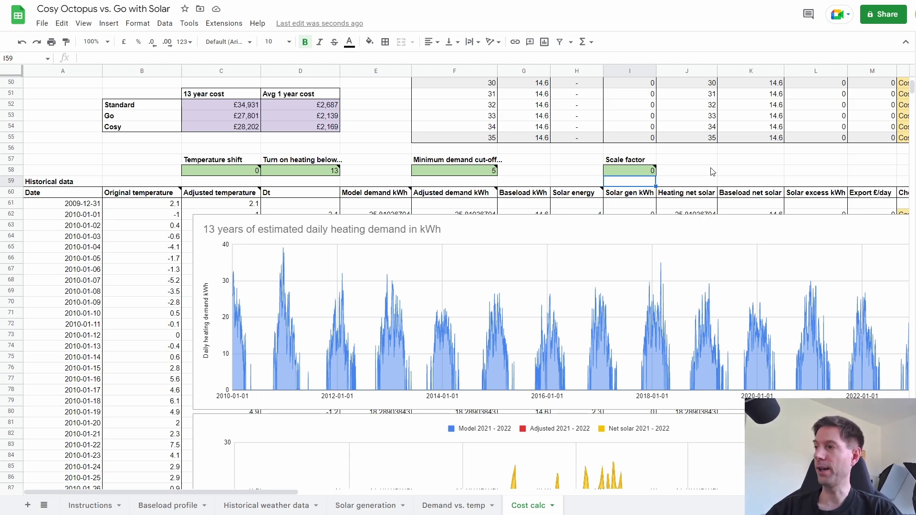
Check the battery capacity input and the historical data's scale factor for the case without battery or solar
scroll(712, 171, "up", 15)
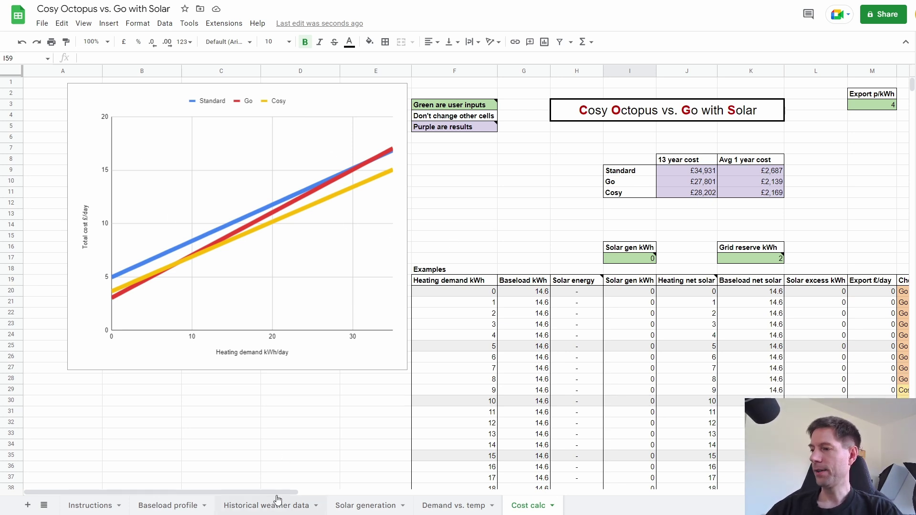
left_click_drag(278, 493, 420, 493)
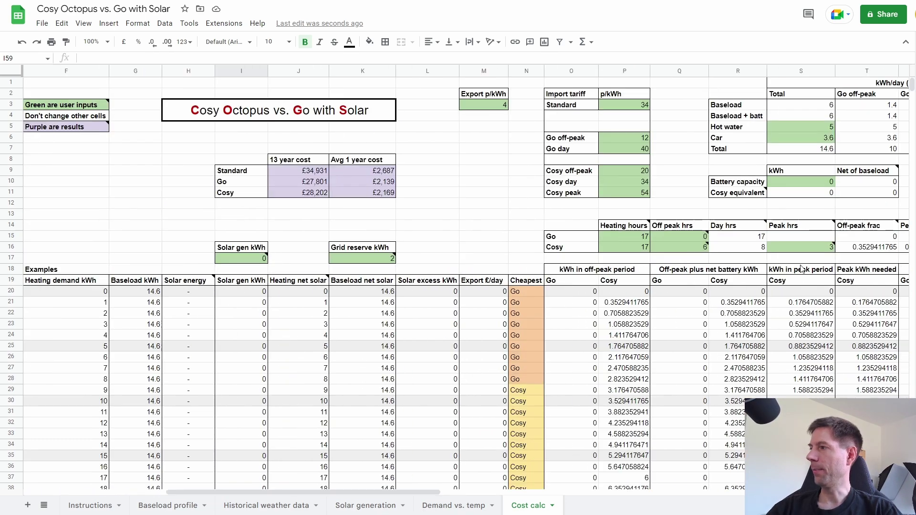
left_click(816, 184)
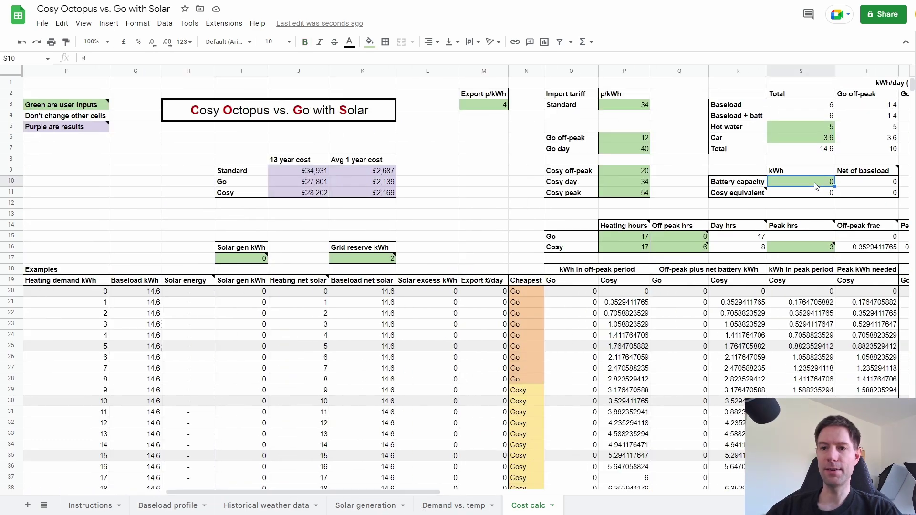
scroll(491, 244, "down", 8)
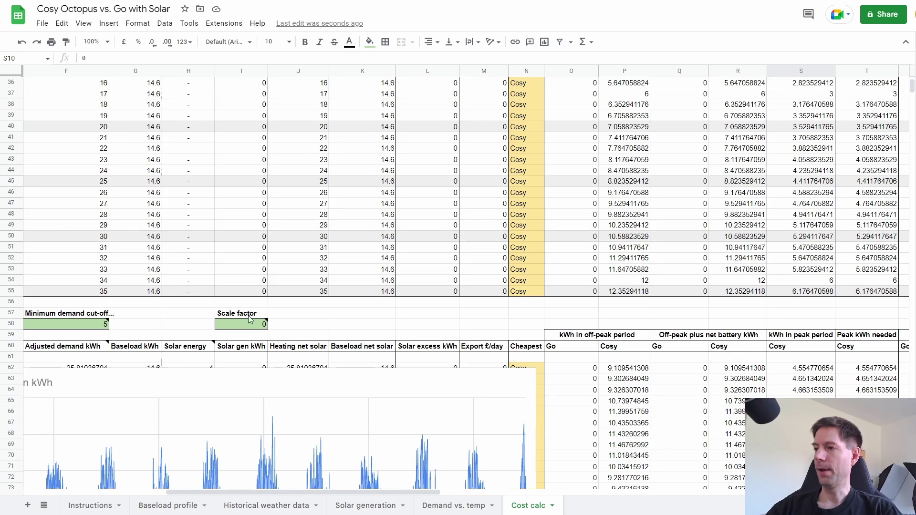
left_click(238, 326)
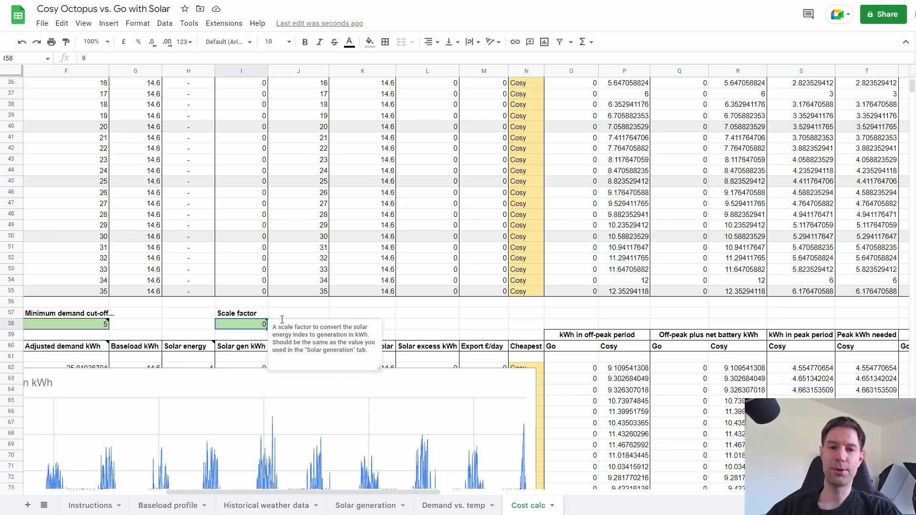
scroll(355, 316, "up", 8)
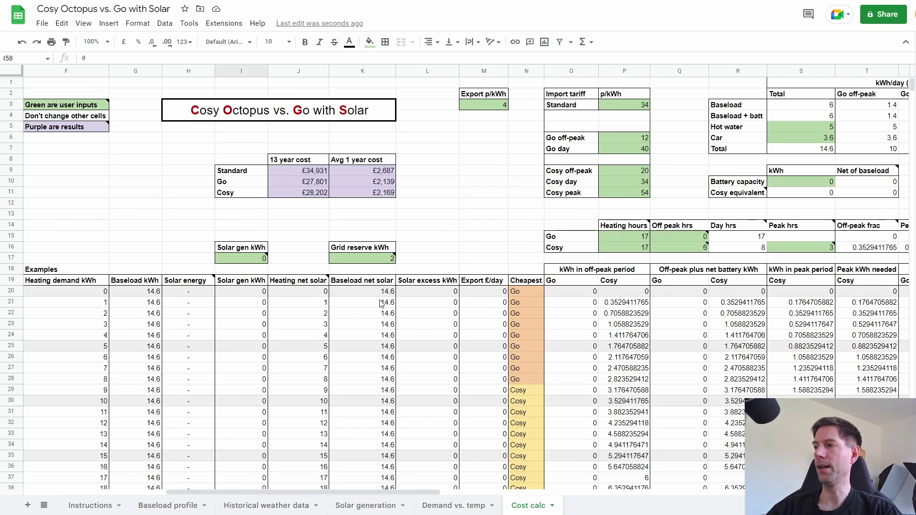
Compare the average one-year costs of the Standard, Go and Cosy tariffs in the results table
left_click(494, 193)
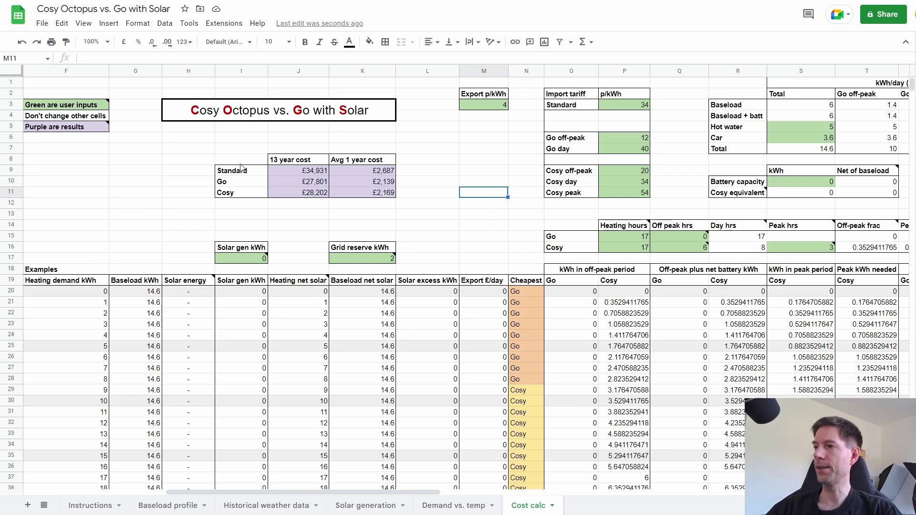
left_click_drag(377, 175, 378, 193)
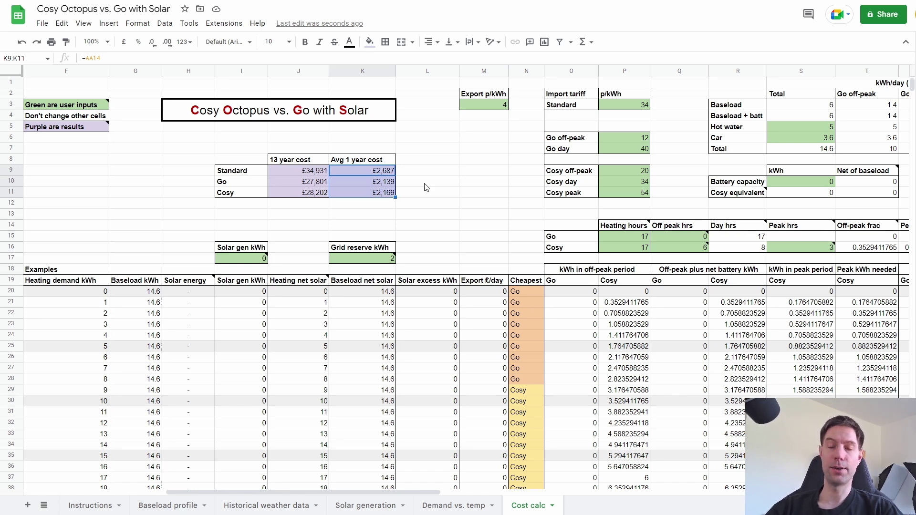
left_click(424, 175)
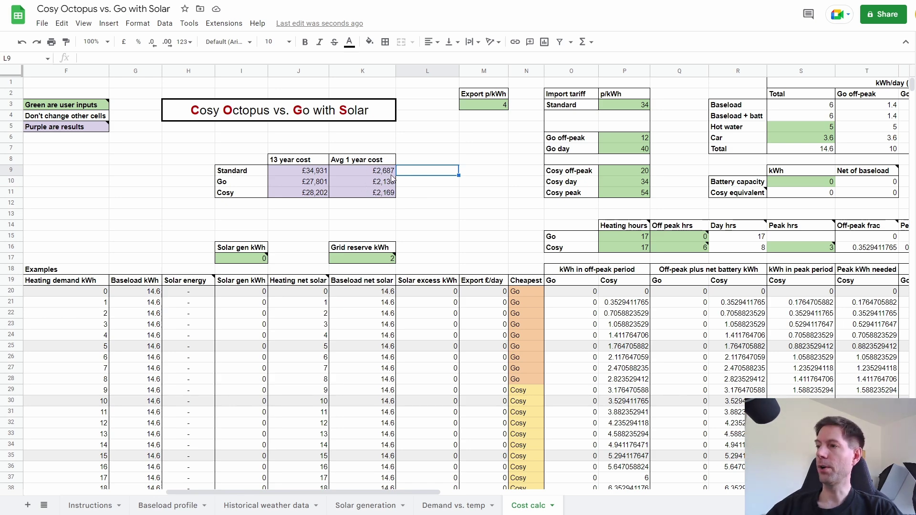
Examine the chart of total daily cost against heating demand for the case without battery or solar
left_click_drag(411, 491, 339, 491)
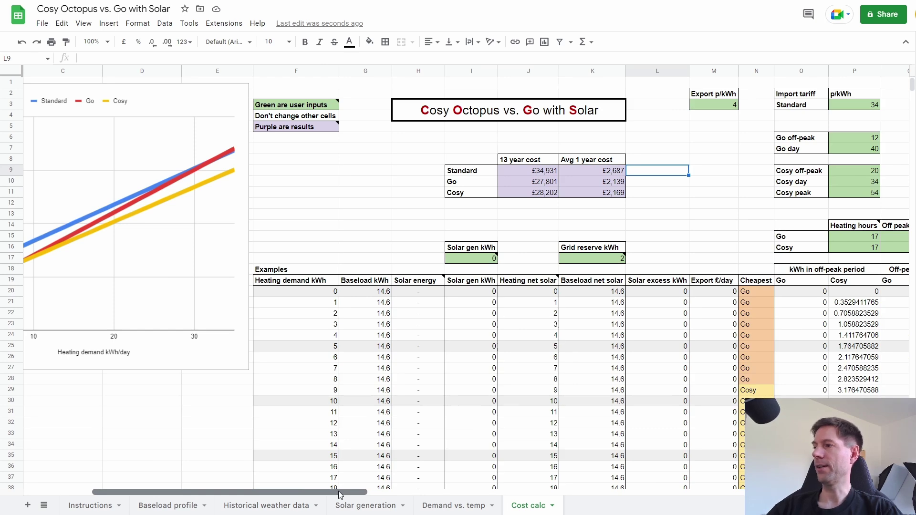
left_click_drag(339, 491, 270, 492)
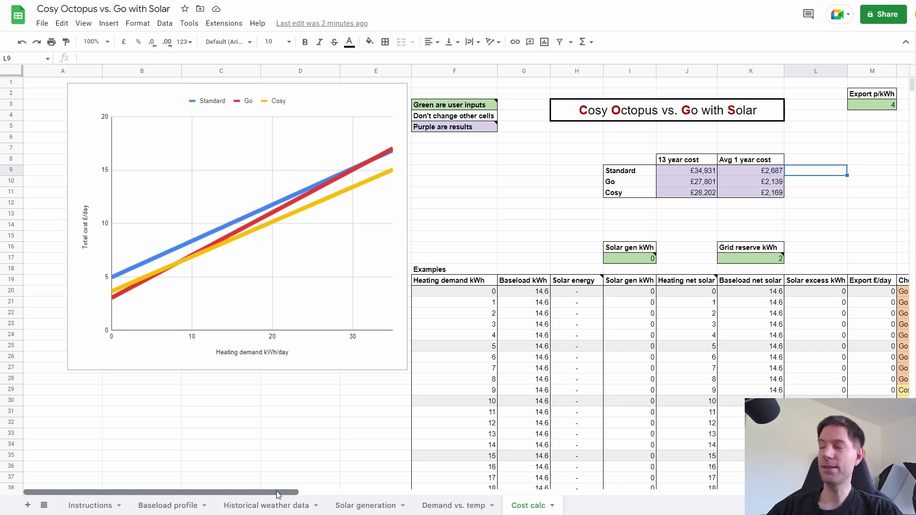
Set the battery capacity to 13.5 kWh
left_click_drag(277, 491, 490, 491)
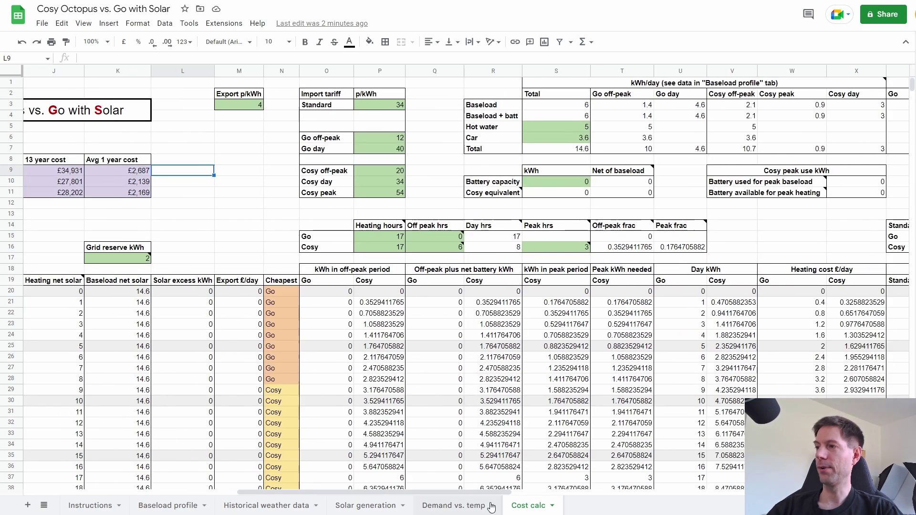
left_click(566, 185)
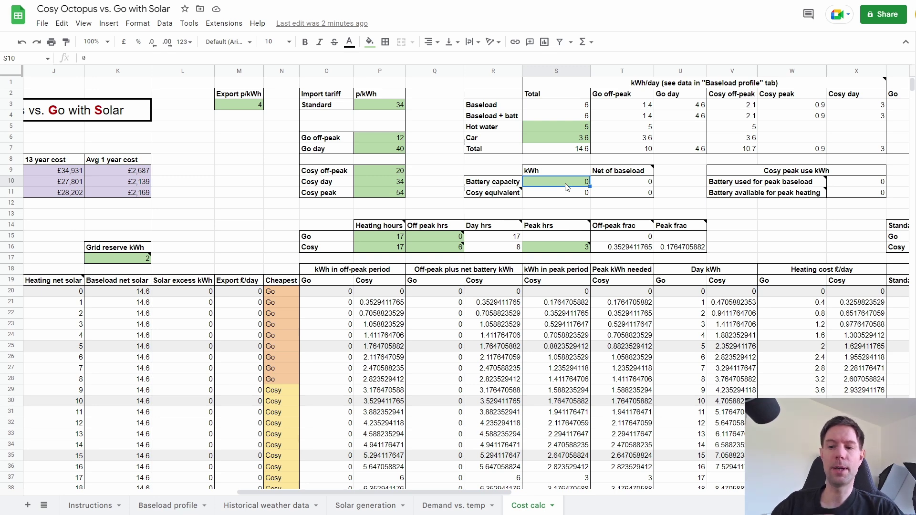
type("1")
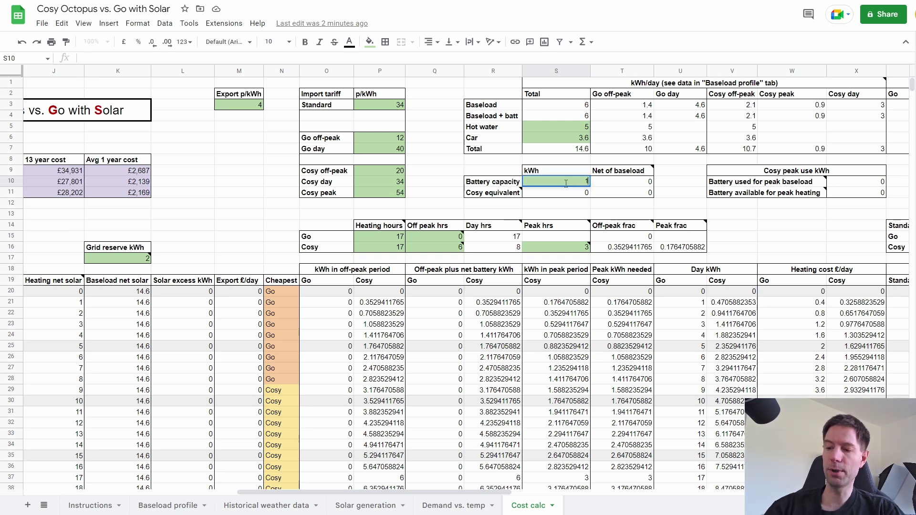
type("3.5")
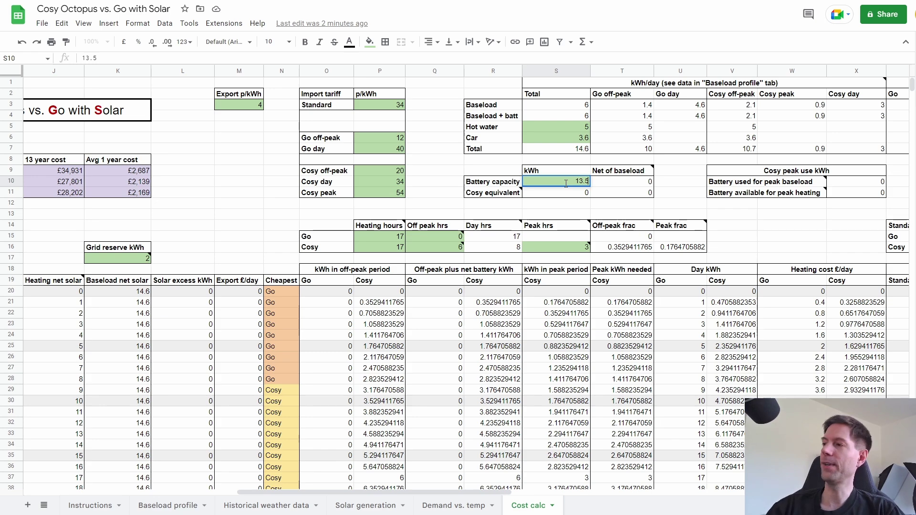
key("Return")
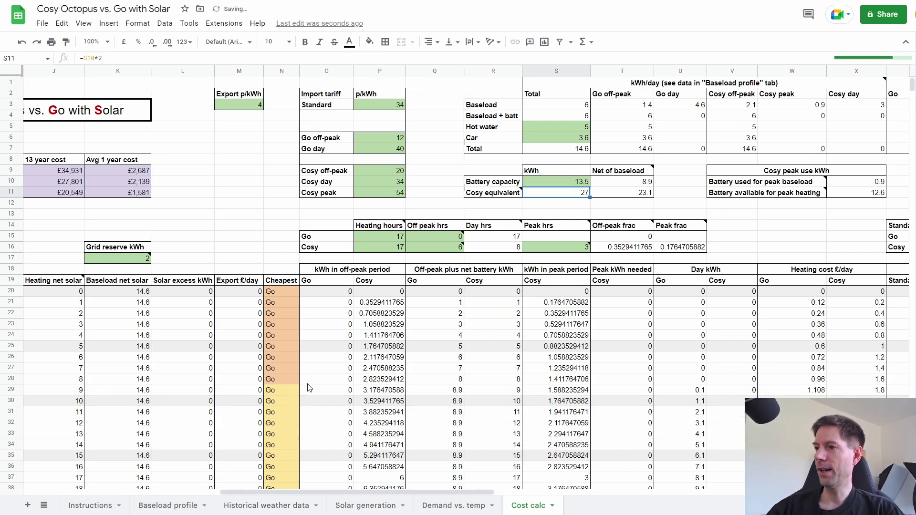
Set the solar scale factor for the historical data to 1.3
scroll(304, 390, "down", 3)
scroll(304, 390, "down", 10)
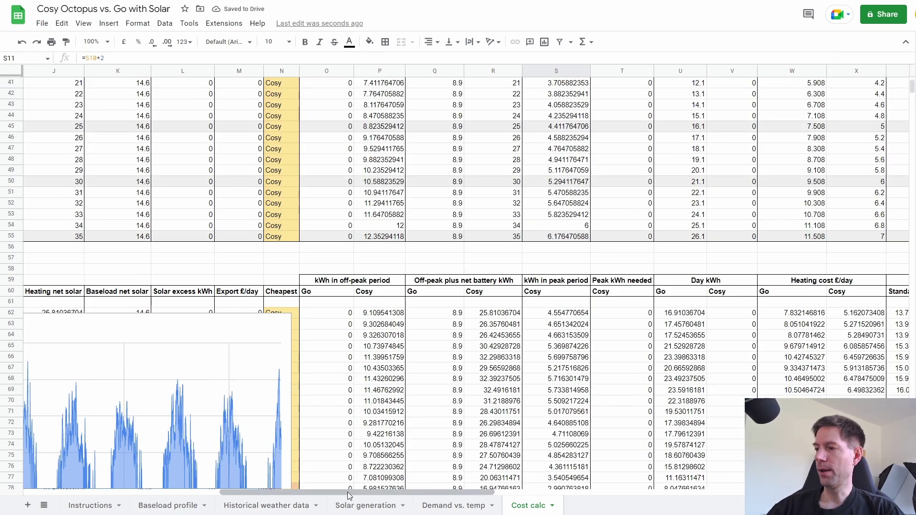
left_click_drag(334, 491, 243, 487)
left_click(321, 270)
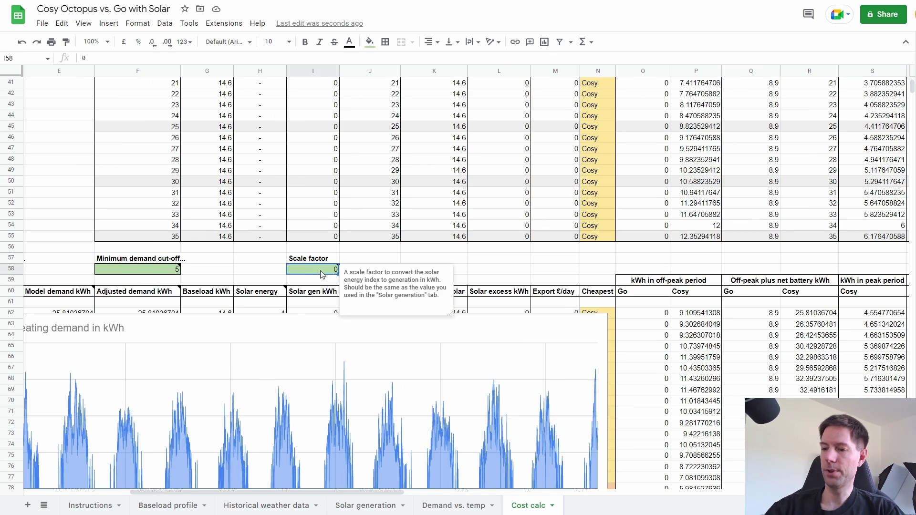
type("1.3")
key("Return")
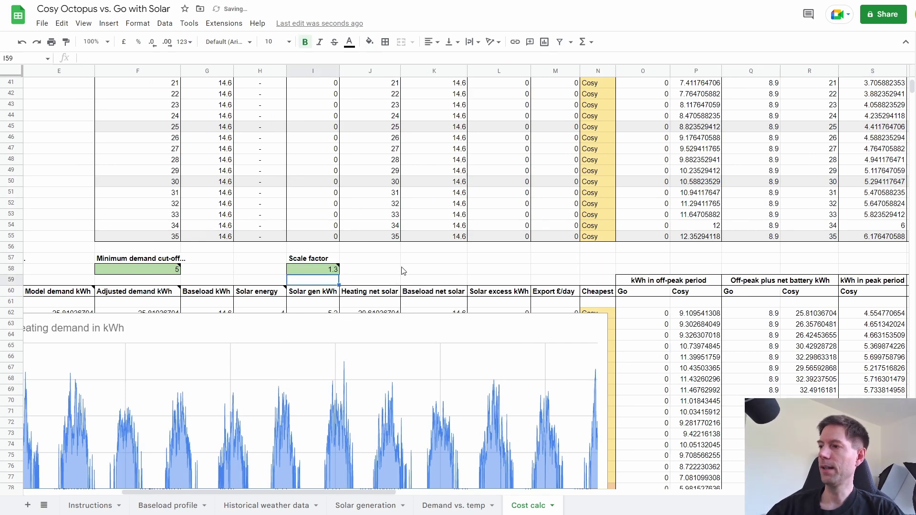
Compare the average one-year costs of Standard, Go and Cosy with battery and solar, and examine the daily cost chart
scroll(403, 271, "up", 13)
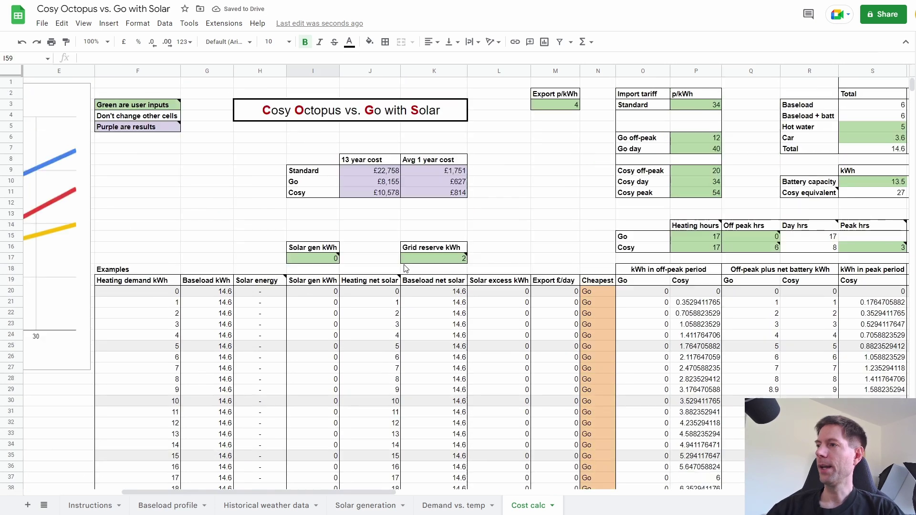
left_click(455, 173)
left_click(358, 487)
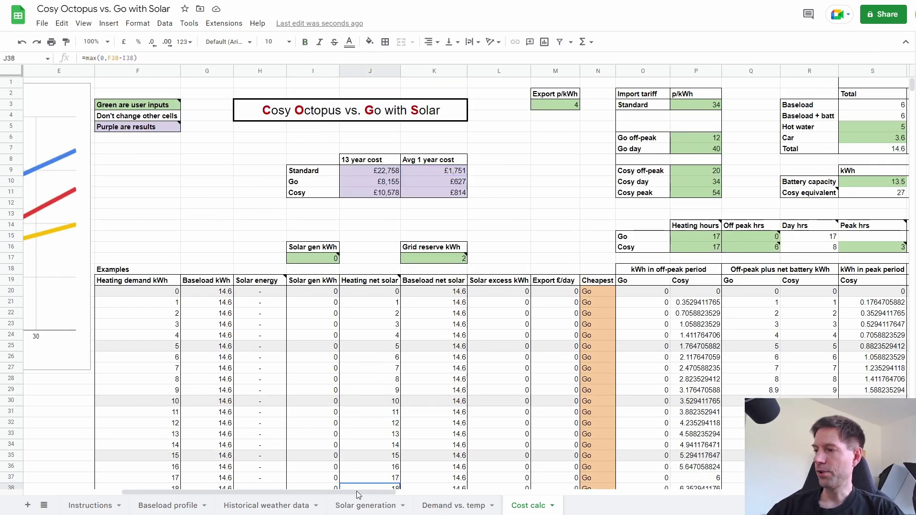
left_click_drag(357, 494, 273, 482)
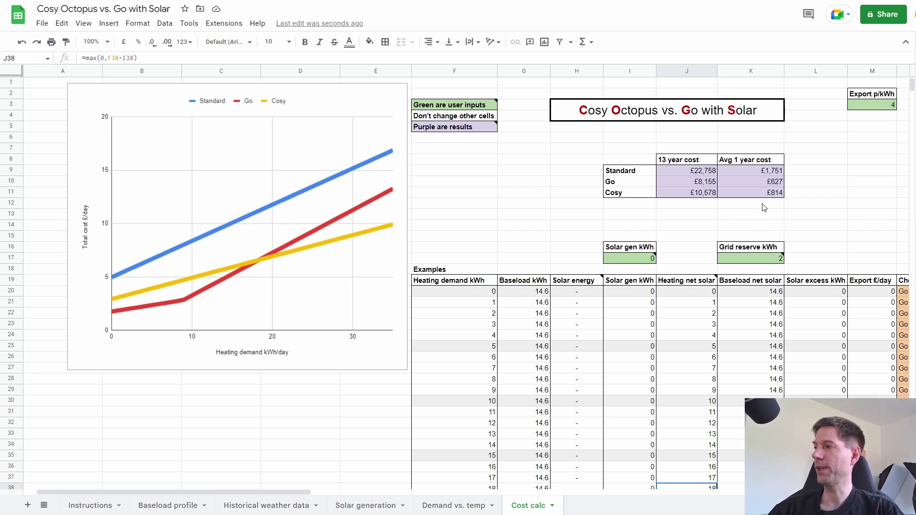
left_click(770, 173)
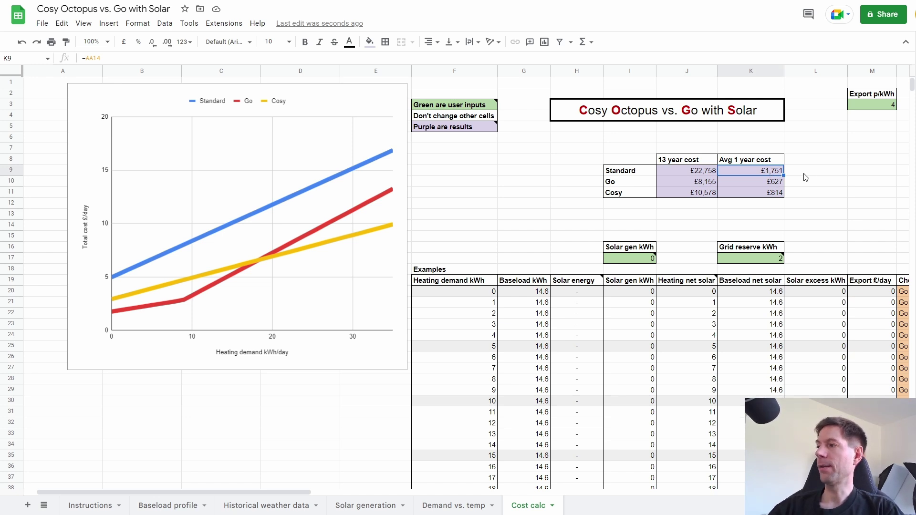
left_click(758, 182)
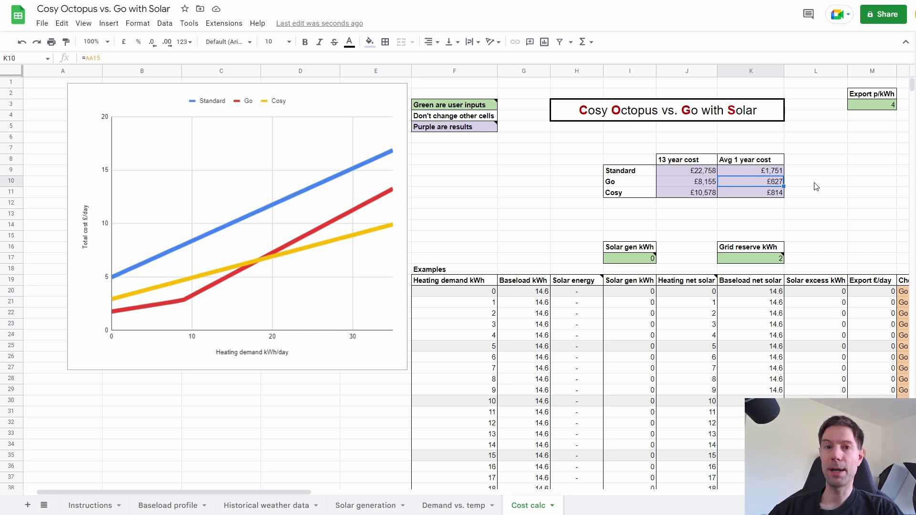
left_click(764, 193)
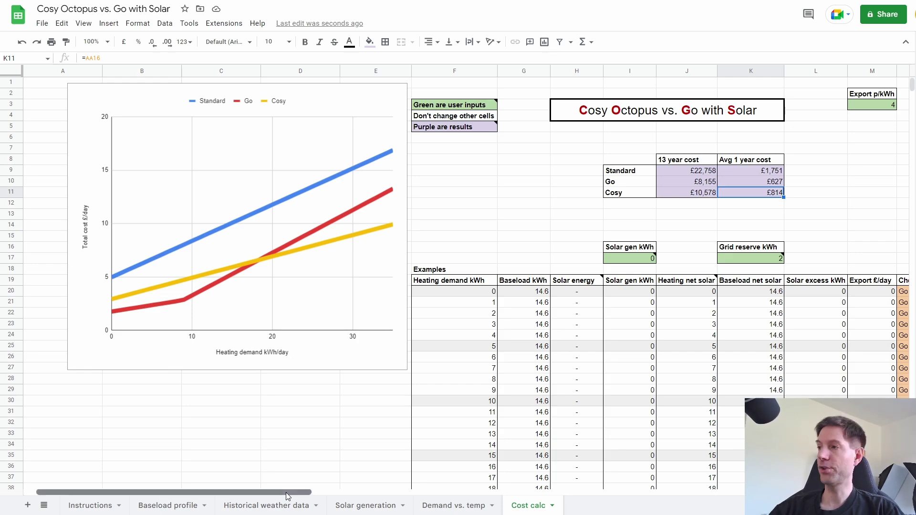
Examine the monthly 13-year average cost table and the monthly heating demand chart
left_click_drag(285, 493, 762, 492)
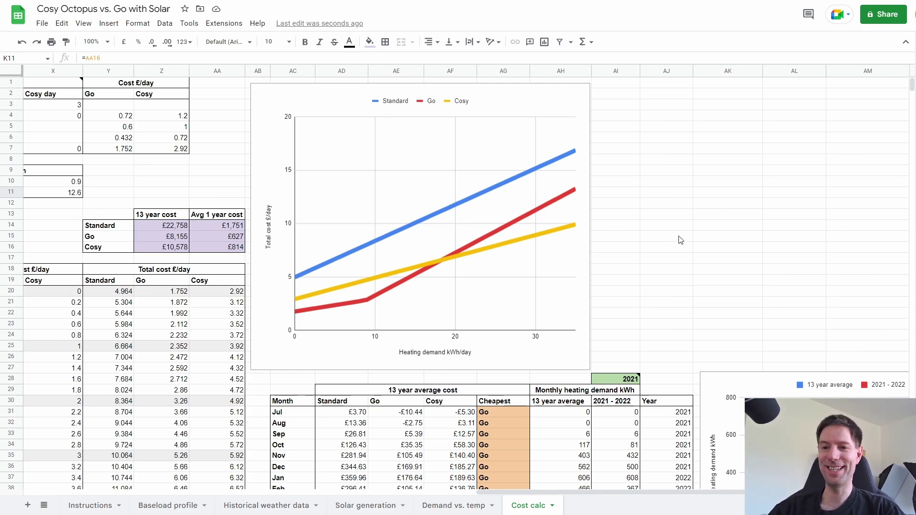
scroll(681, 240, "down", 5)
scroll(681, 240, "down", 2)
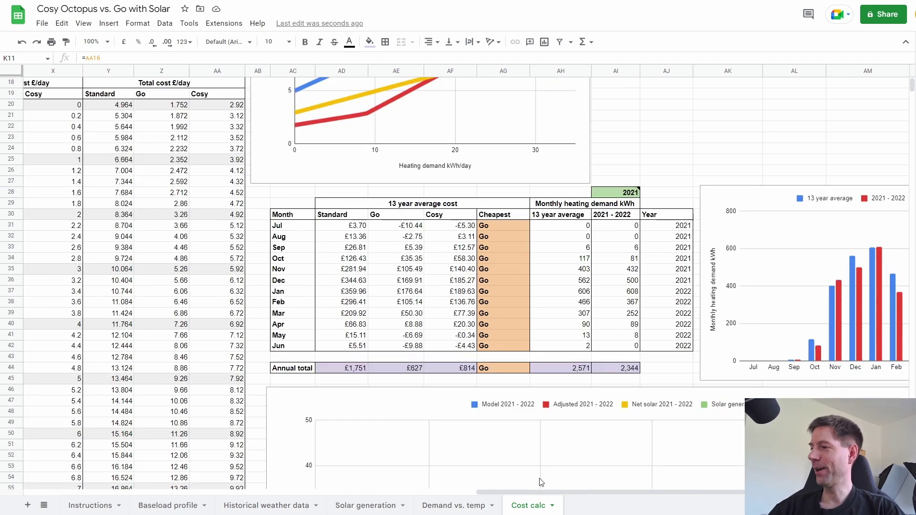
mouse_move(541, 492)
left_mouse_down()
mouse_move(613, 506)
mouse_move(549, 497)
left_mouse_up()
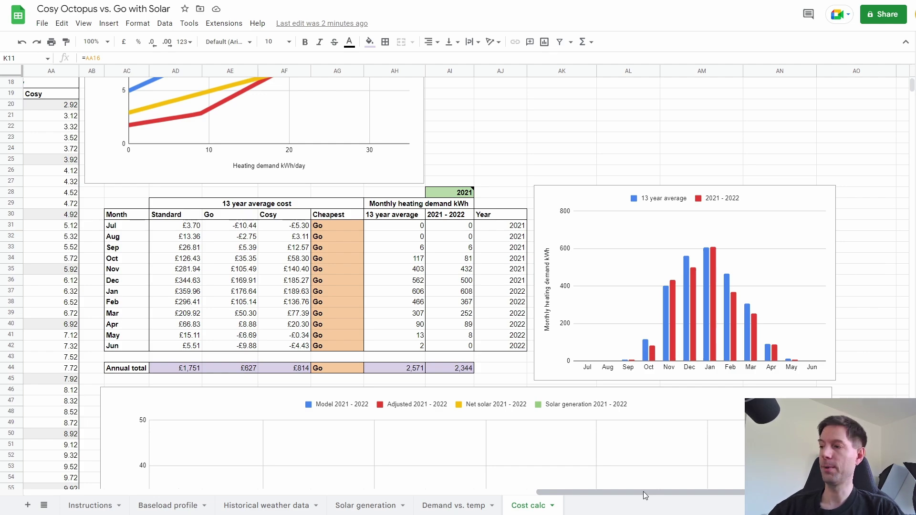
Set the Go off-peak import rate to 7.5 p/kWh
left_click_drag(643, 492, 353, 491)
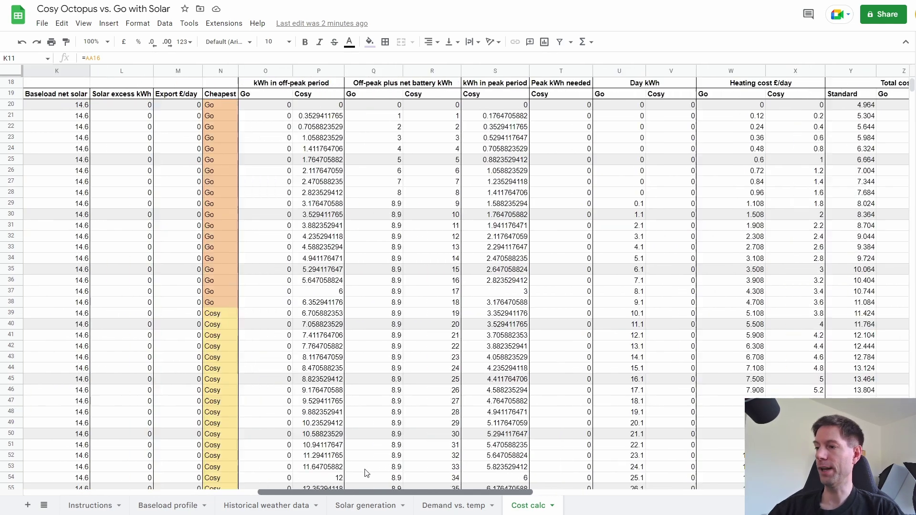
scroll(408, 411, "up", 5)
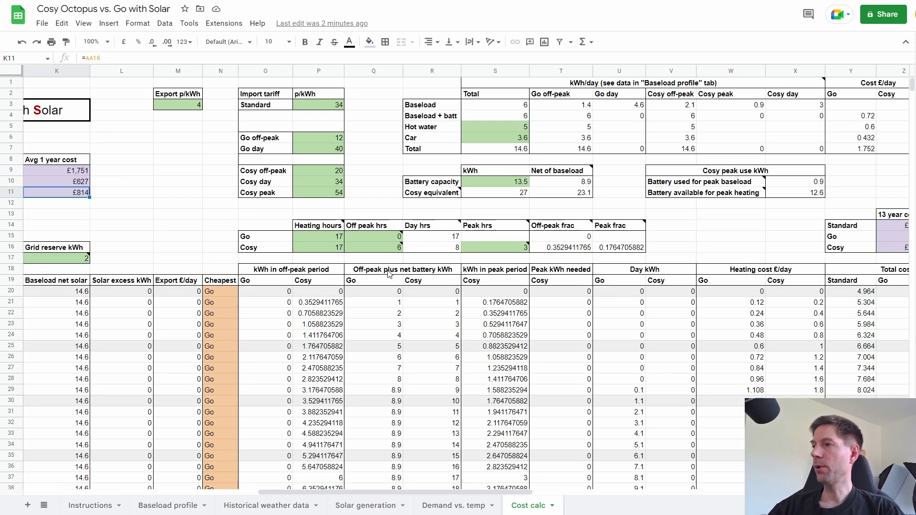
left_click(323, 139)
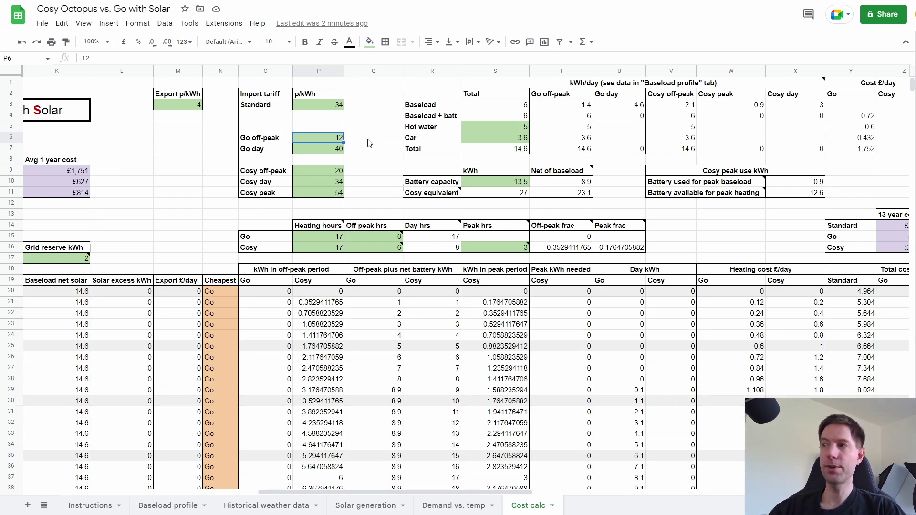
type("7.5")
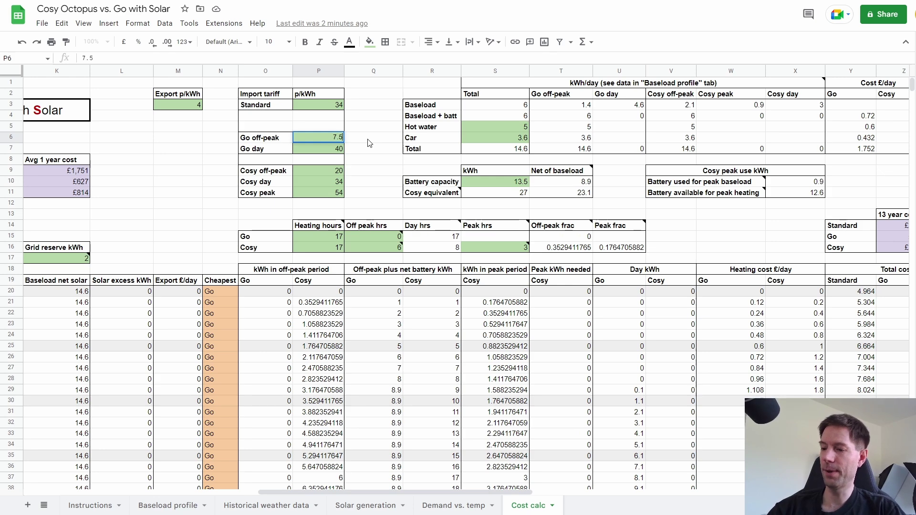
key("Return")
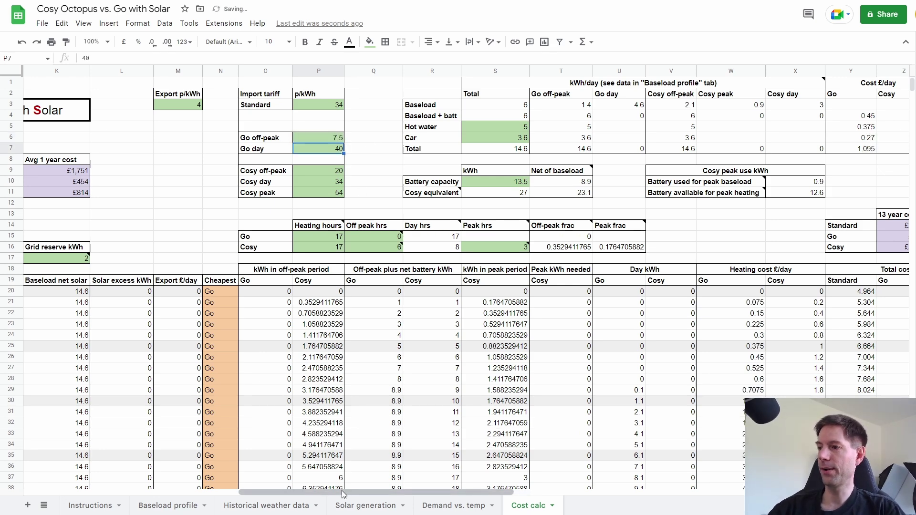
Check the Go tariff's average one-year cost at the cheaper off-peak rate, along with the battery capacity input
left_click_drag(342, 491, 305, 486)
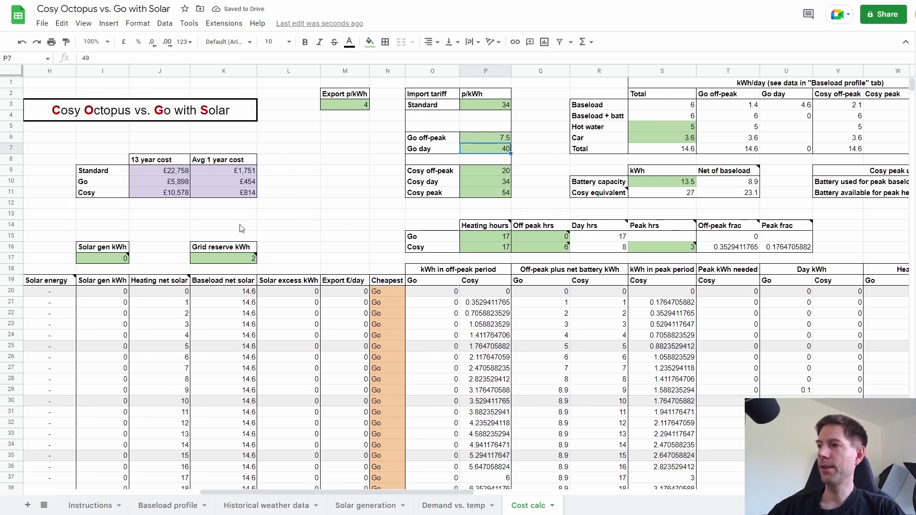
left_click(233, 182)
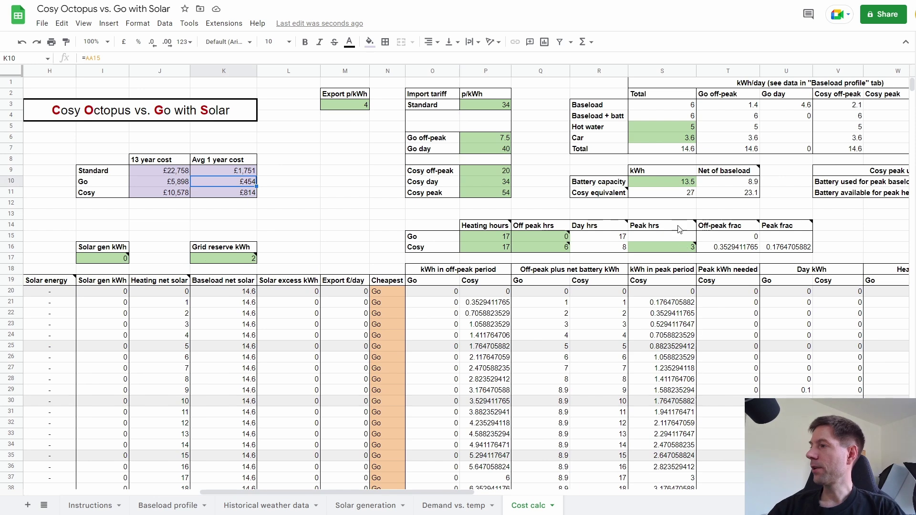
mouse_move(680, 230)
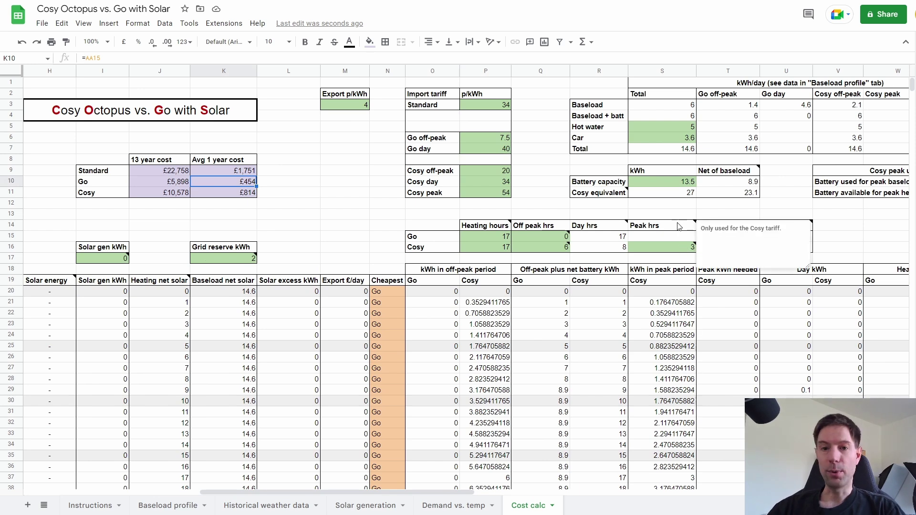
left_click(685, 186)
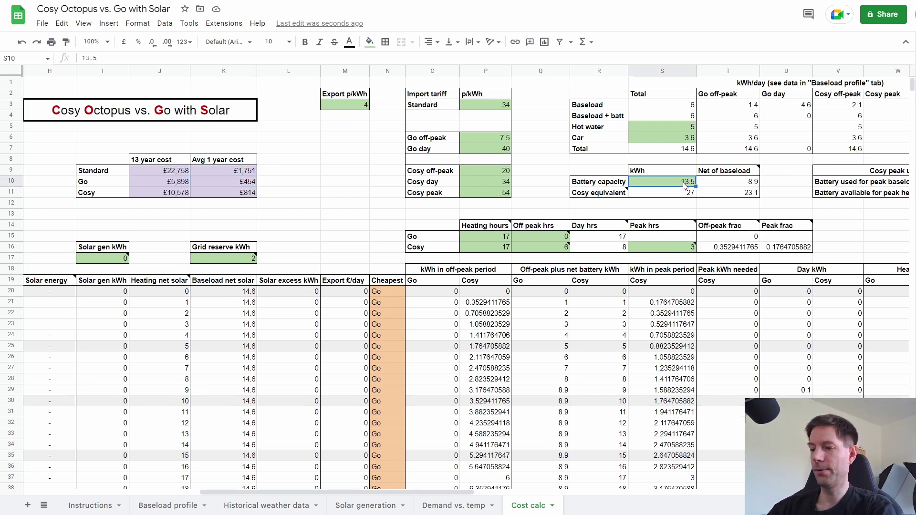
Set the Go off-peak import rate back to 12 p/kWh
left_click(501, 138)
type("12")
key("Return")
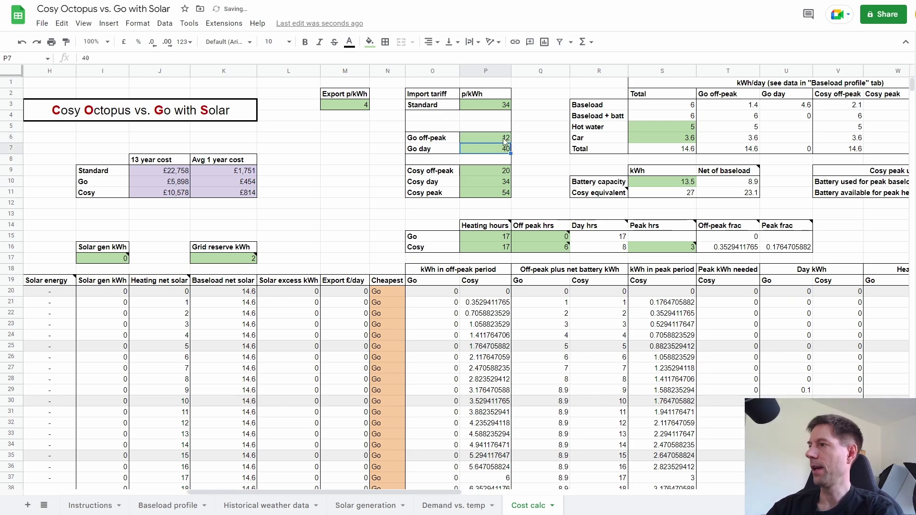
Set both the battery capacity and the historical data's solar scale factor to 0
left_click(681, 186)
type("0")
scroll(579, 296, "down", 8)
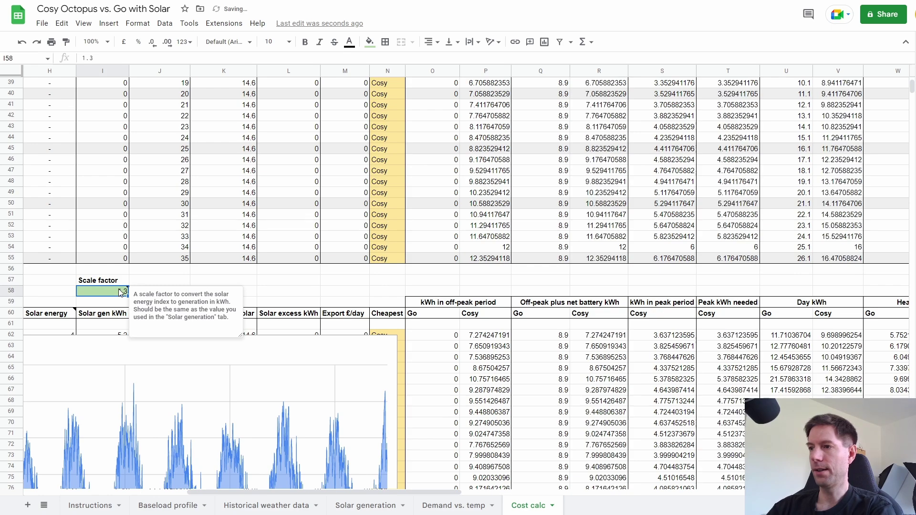
left_click(120, 293)
key("Down")
scroll(244, 300, "up", 7)
scroll(244, 300, "up", 6)
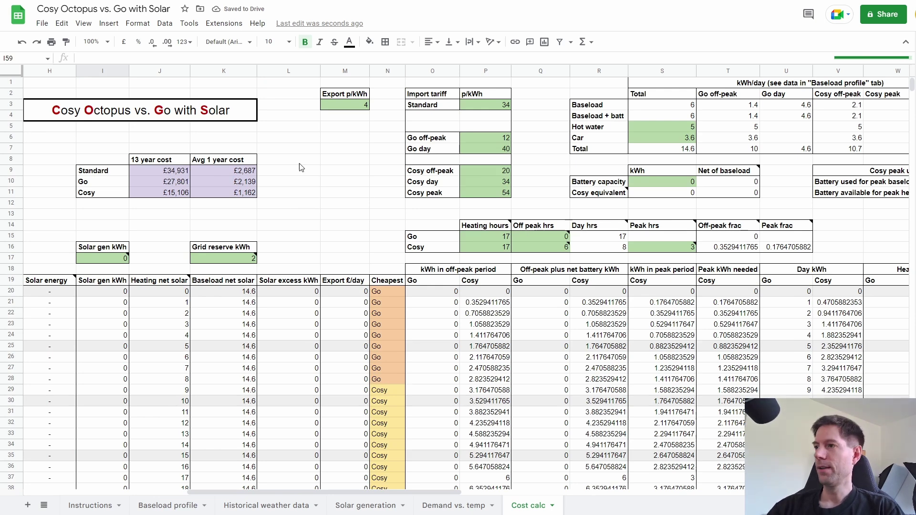
Record the Standard tariff's average one-year cost as 2687 in cell M9
left_click(230, 173)
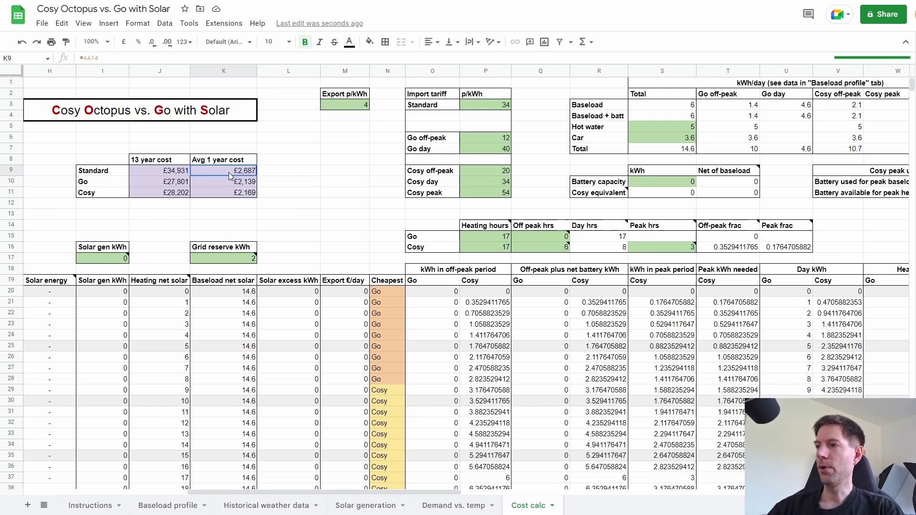
left_click(335, 170)
type("2687")
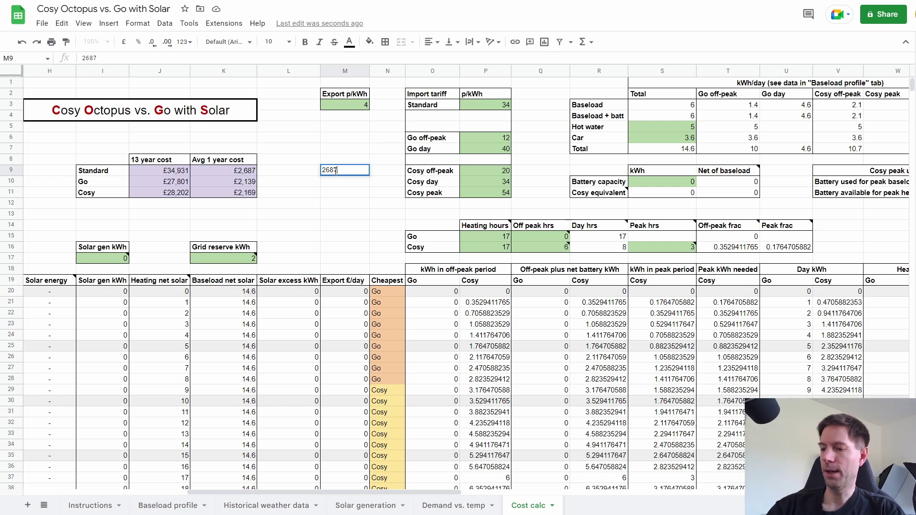
key("Return")
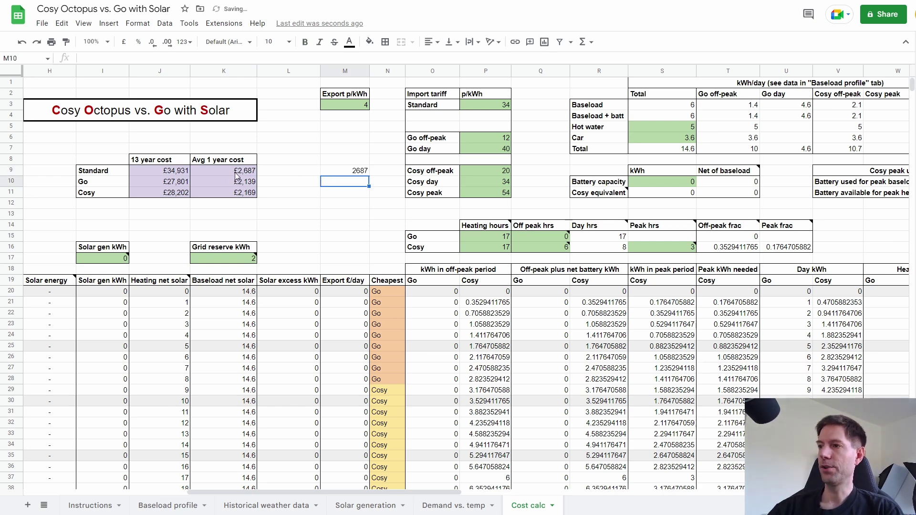
Set the battery capacity to 13.5 kWh and the historical data's solar scale factor to 1.3
left_click(678, 186)
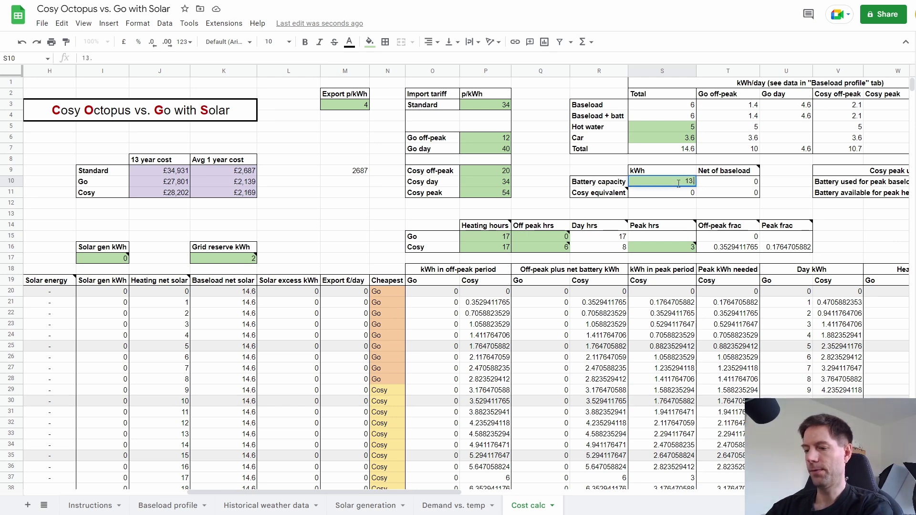
key("Return")
scroll(99, 326, "down", 10)
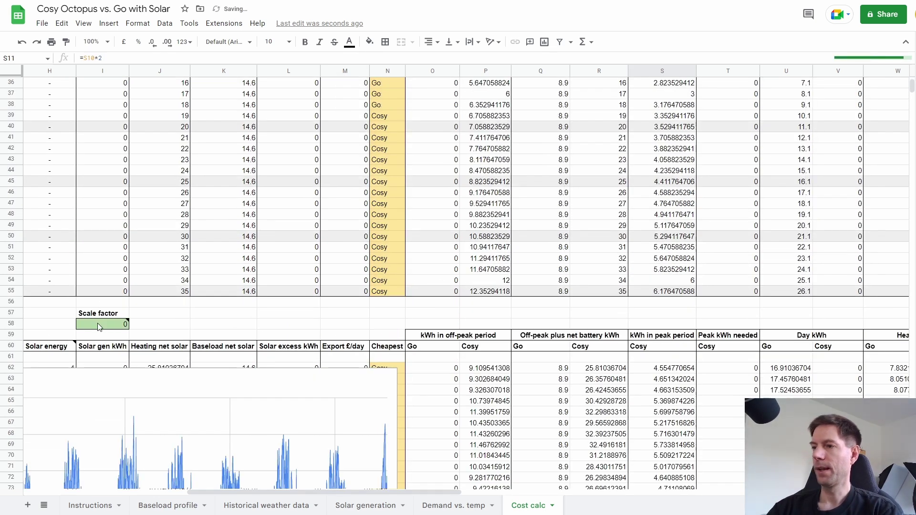
left_click(99, 326)
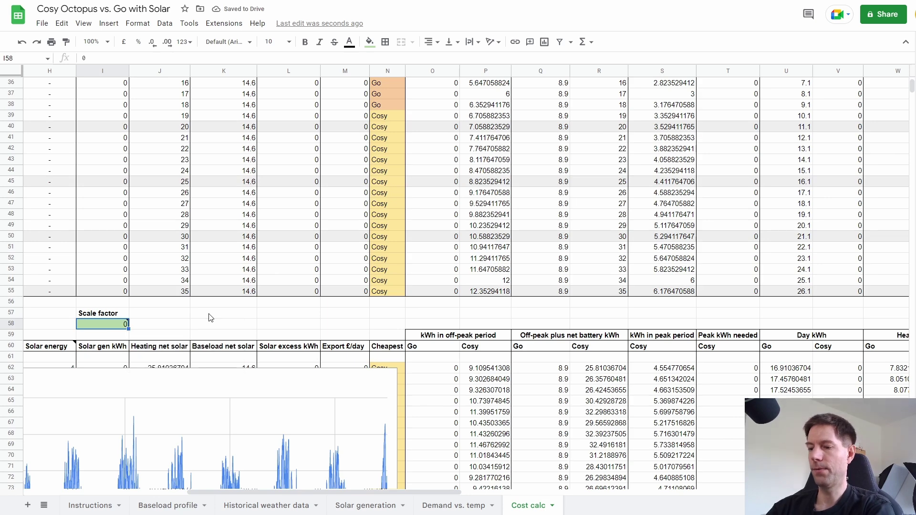
type("1.3")
key("Return")
Record the Go tariff's average one-year cost as 627 in cell M10
scroll(214, 305, "up", 10)
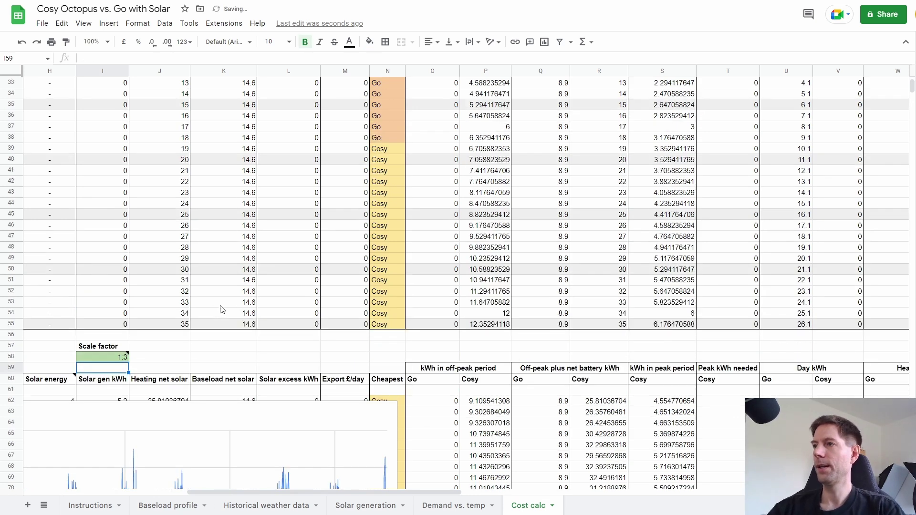
scroll(219, 293, "up", 2)
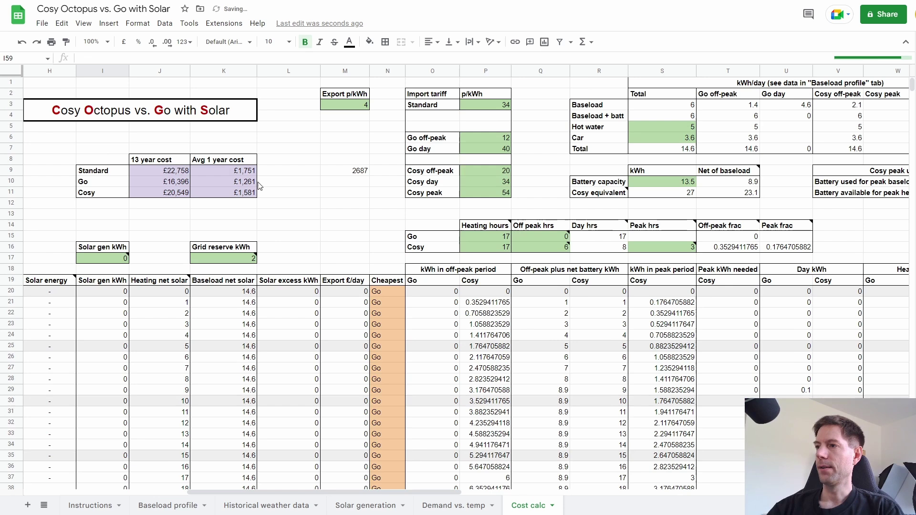
left_click(252, 186)
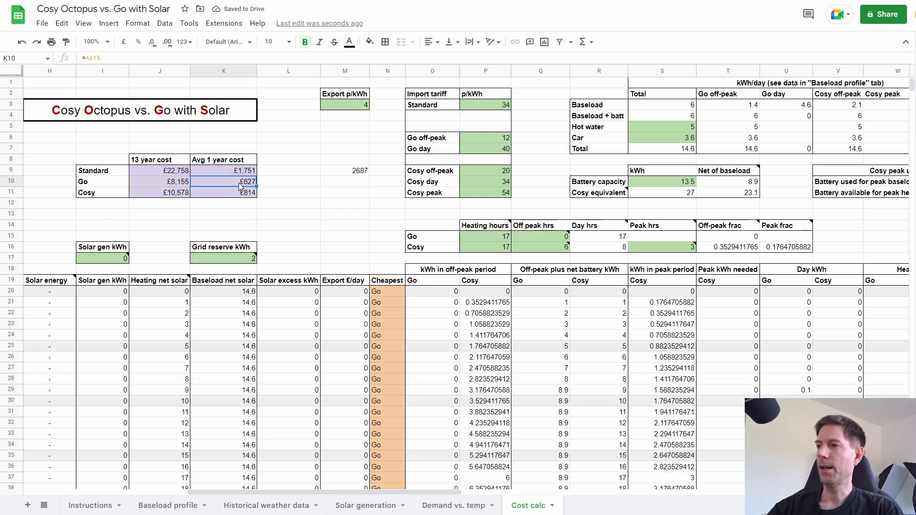
left_click(357, 185)
type("627")
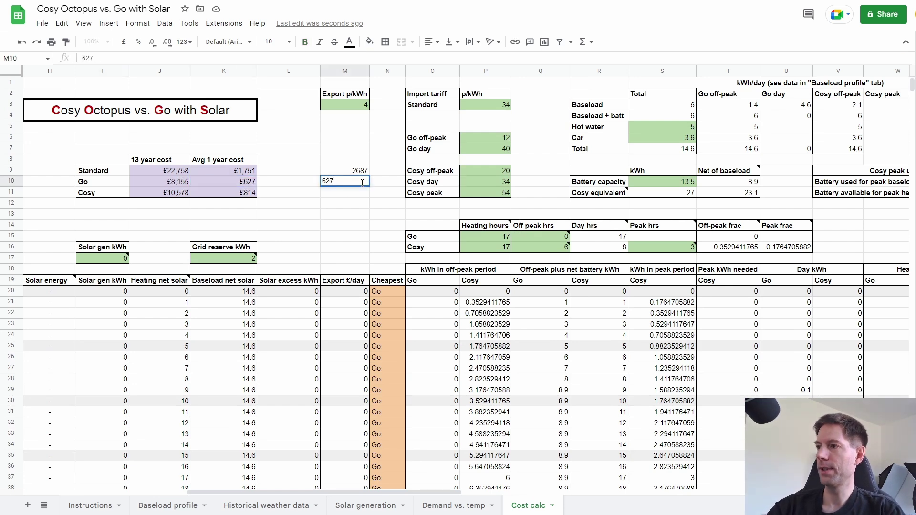
key("Return")
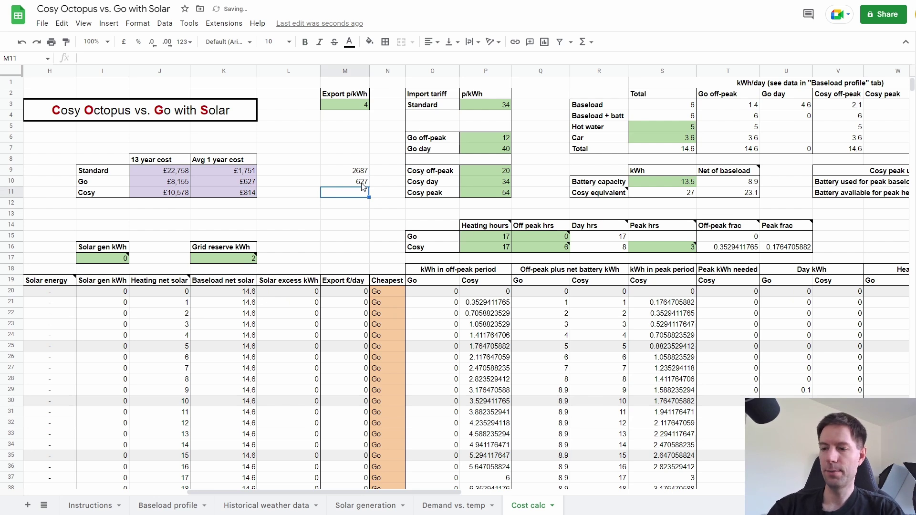
Calculate the annual saving in cell M11 by subtracting the Go cost from the Standard baseline with =M9-M10
type("=")
key("Up")
key("Up")
type("-")
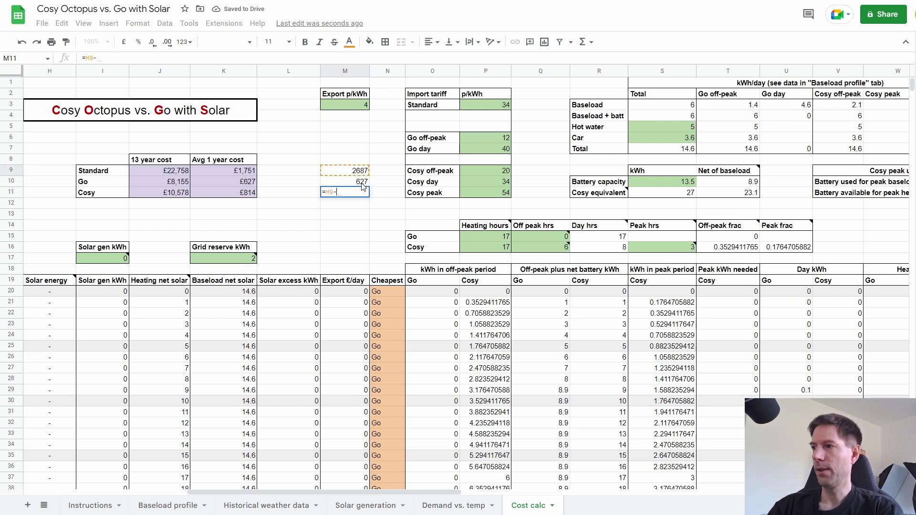
key("Up")
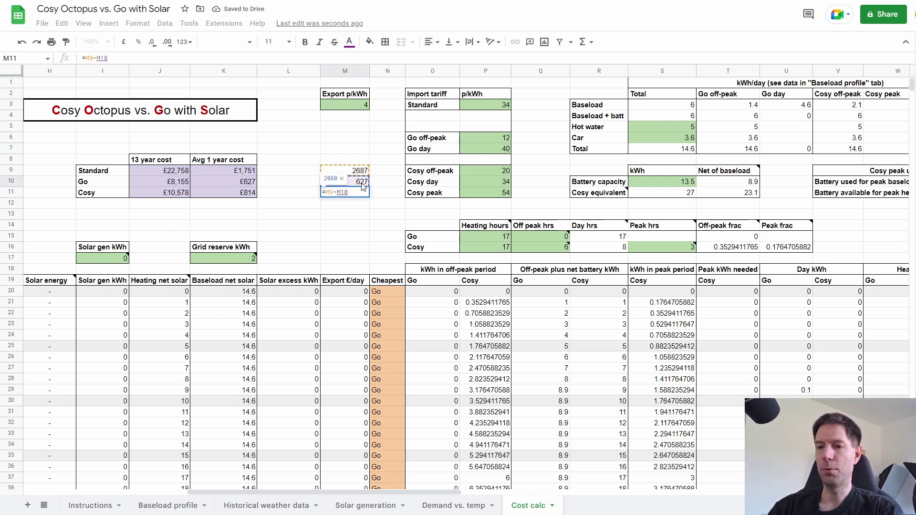
key("Return")
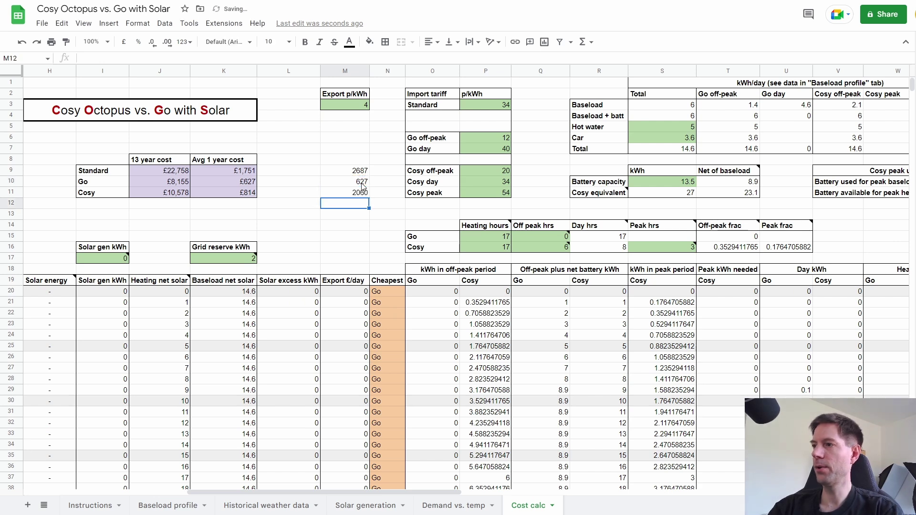
key("Down")
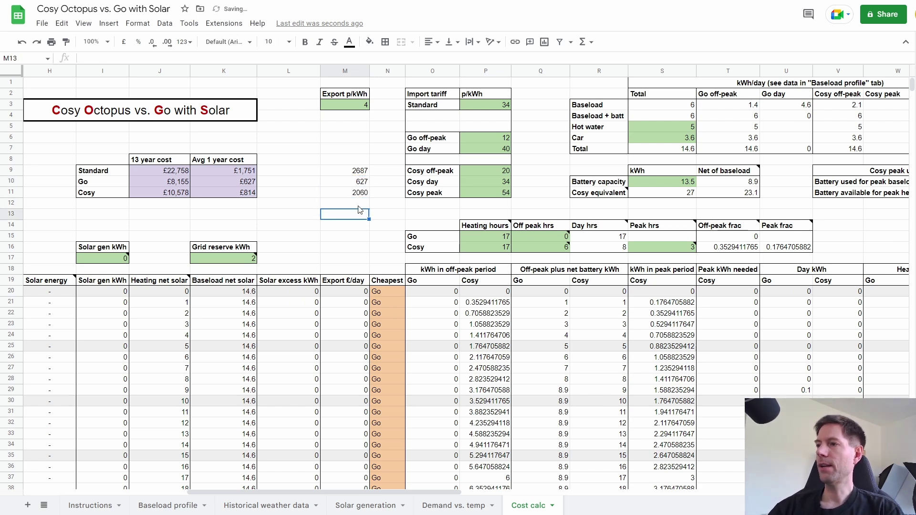
key("Up")
key("Up")
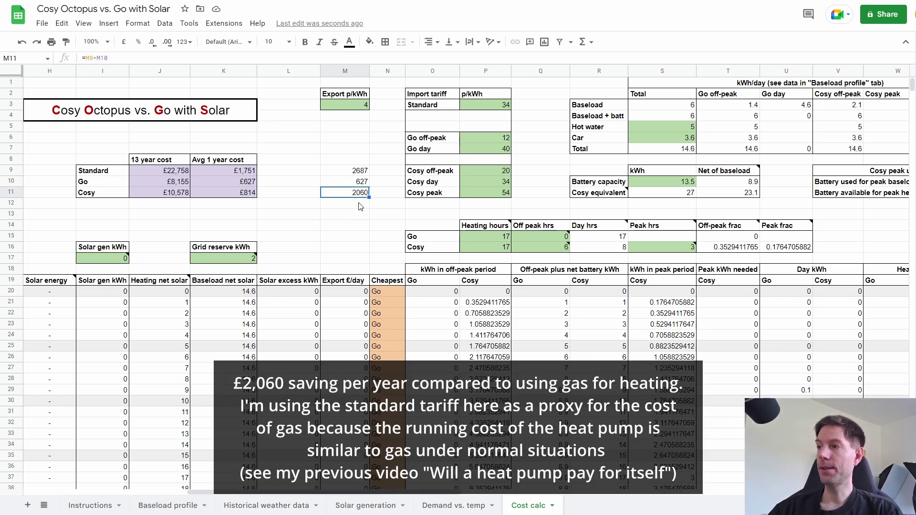
Enter an installation cost of 25000 in cell M13, below the annual saving
left_click(360, 205)
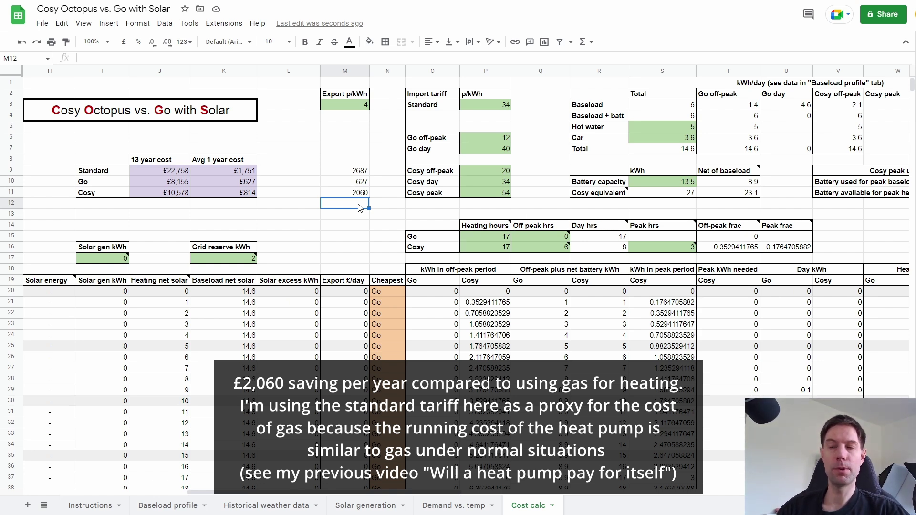
key("Down")
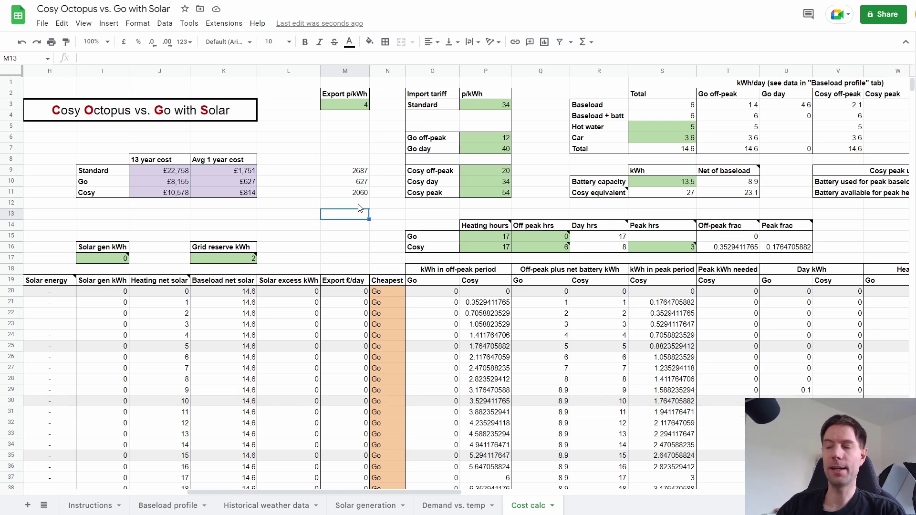
type("2")
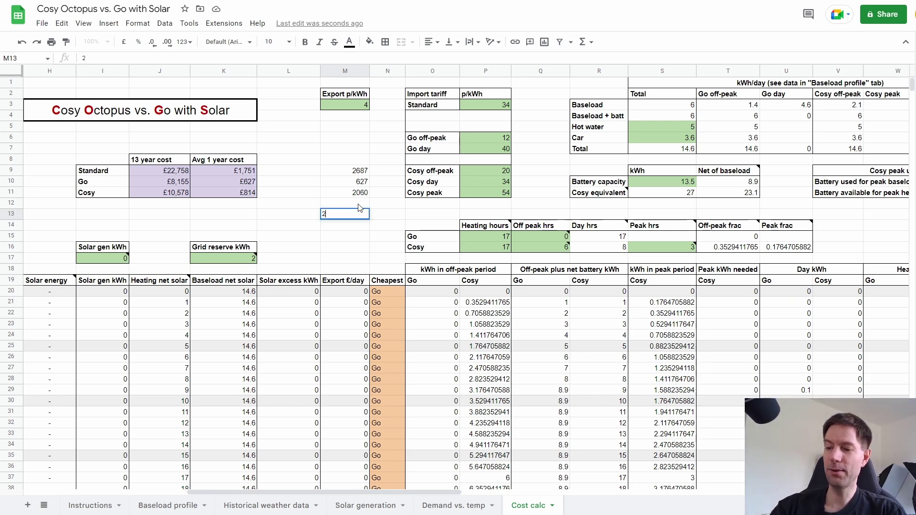
type("5000")
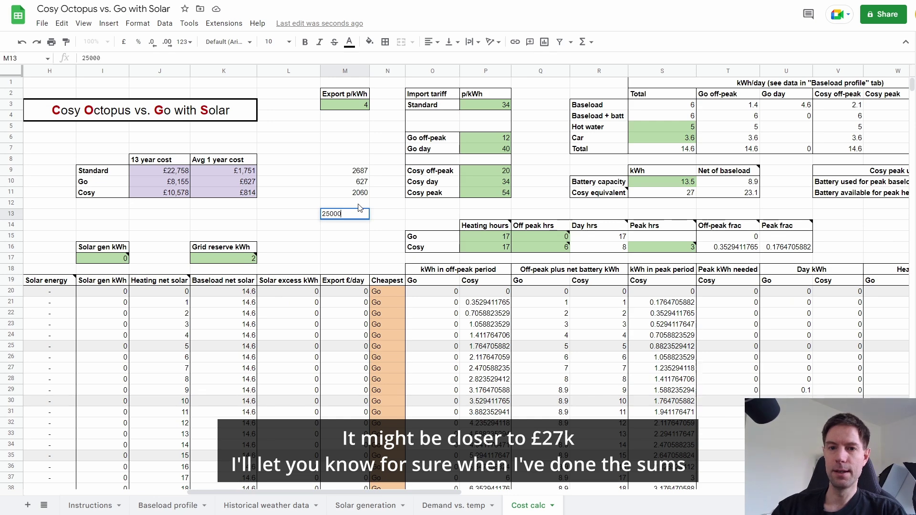
key("Return")
Calculate the payback period in cell M14 by dividing the cost by the annual saving with =M13/M11
type("=M13")
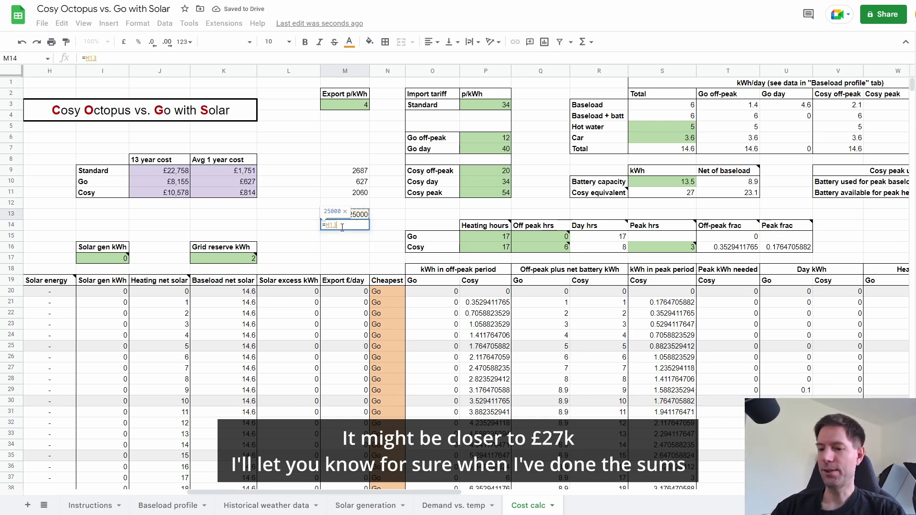
type("/M11")
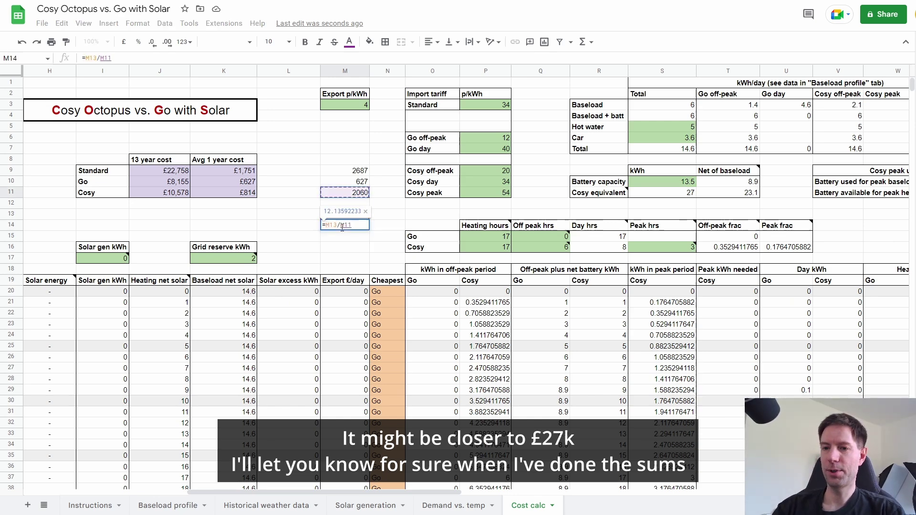
key("Return")
left_click(342, 227)
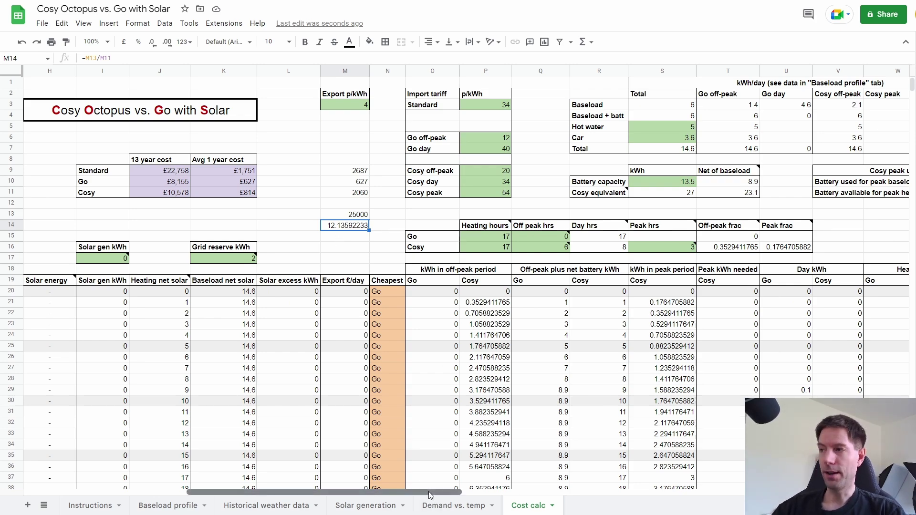
Examine the monthly tariff cost table and the daily heating demand and solar generation charts for 2021 - 2022 and the 13-year average
left_click_drag(431, 491, 701, 492)
scroll(553, 364, "down", 10)
scroll(553, 364, "right", 3)
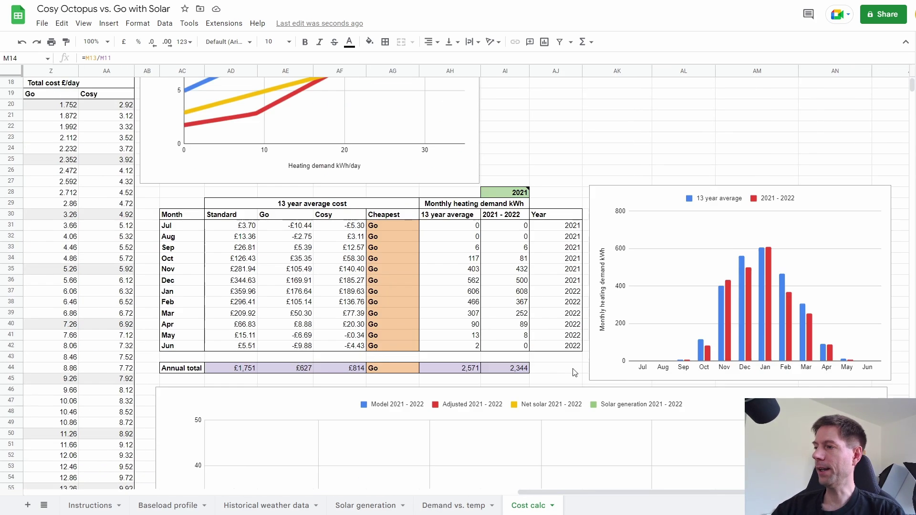
scroll(553, 359, "down", 3)
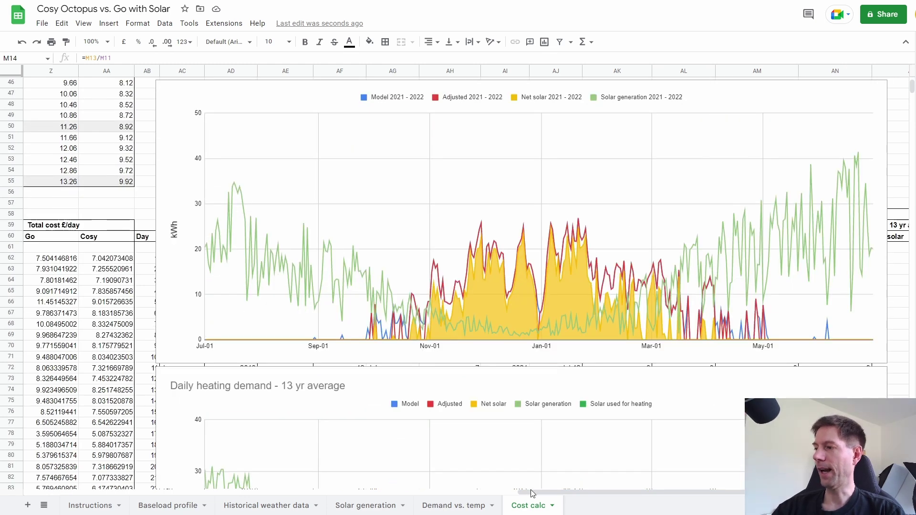
left_click_drag(530, 492, 562, 492)
scroll(418, 303, "up", 3)
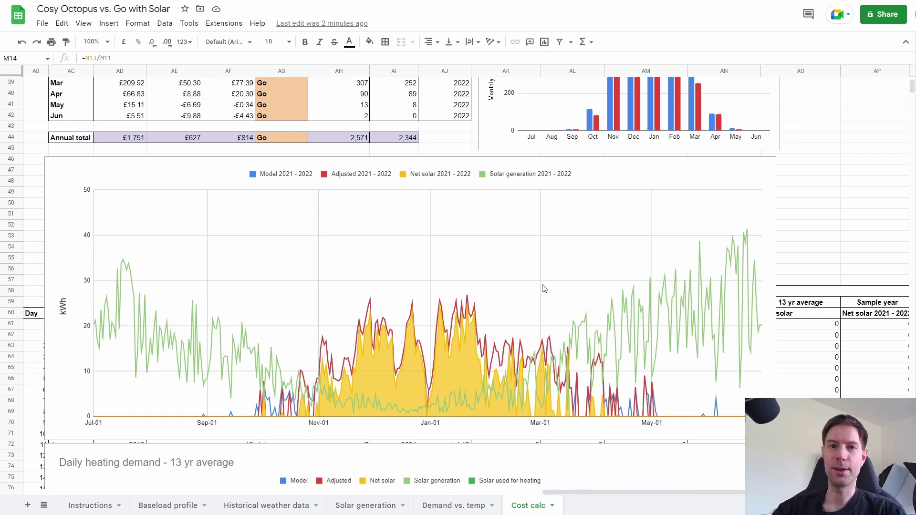
scroll(461, 262, "down", 5)
scroll(463, 263, "down", 3)
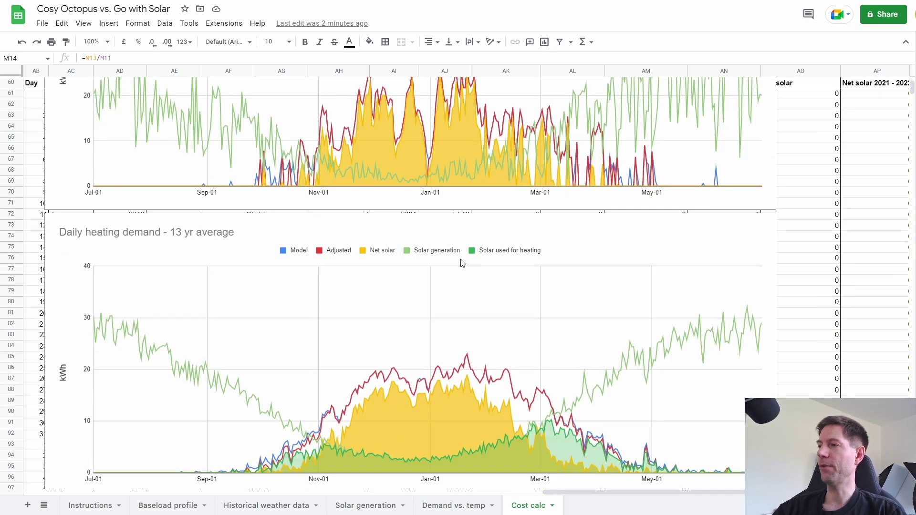
scroll(462, 263, "down", 1)
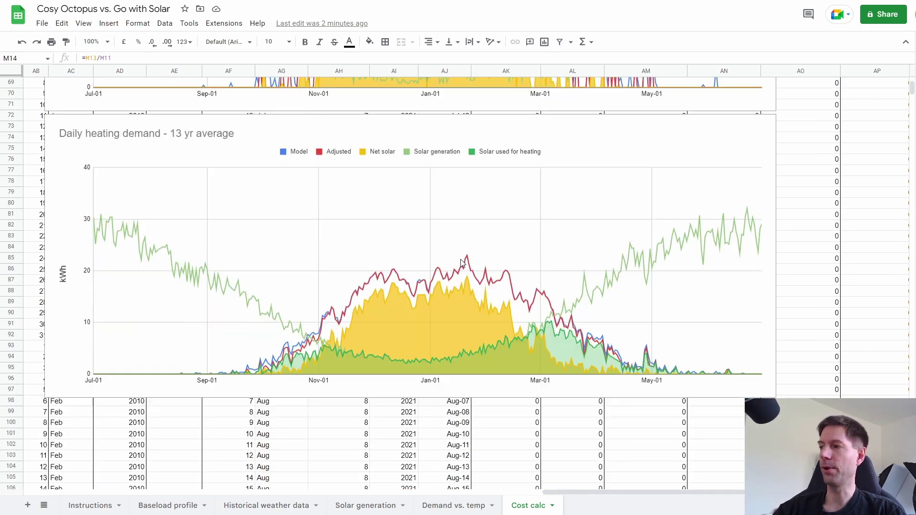